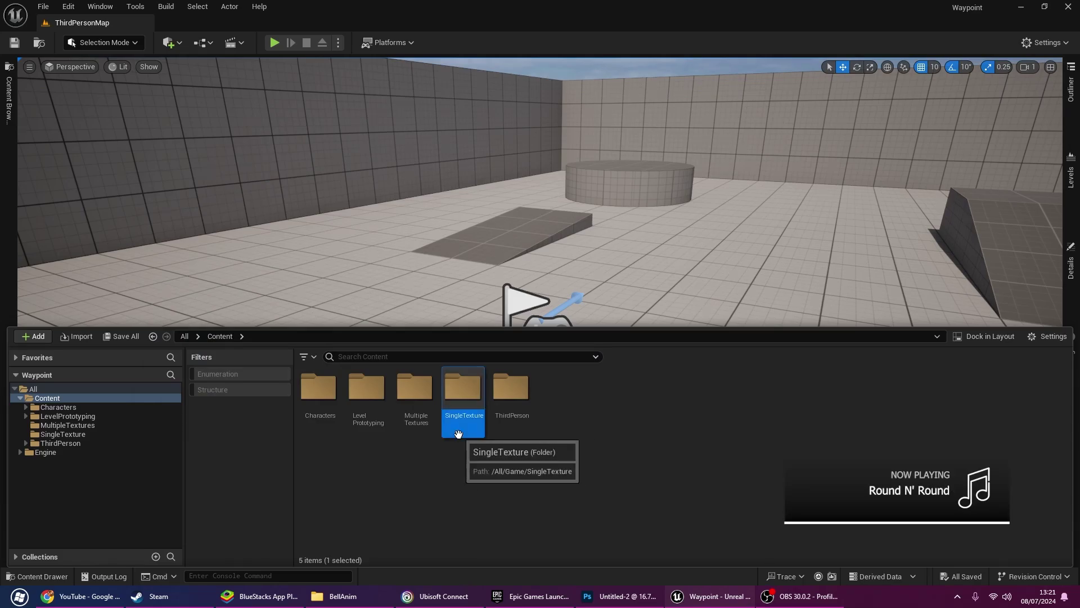
# - Create BellAnim_Mat from the BellAnim texture in the SingleTexture folder and open it
pyautogui.doubleClick(462, 405)
pyautogui.rightClick(308, 421)
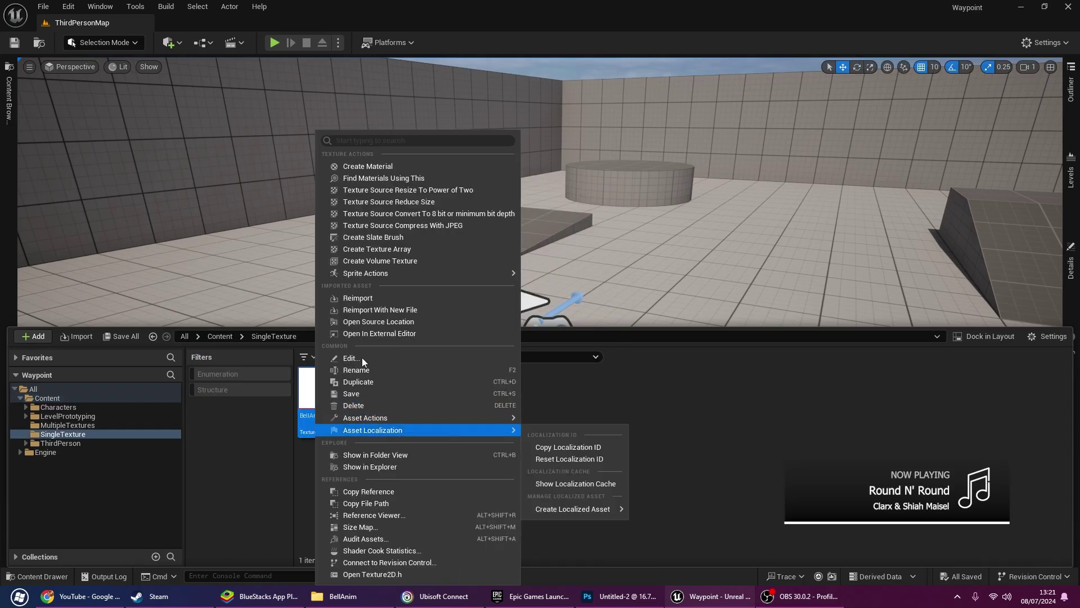
pyautogui.click(373, 167)
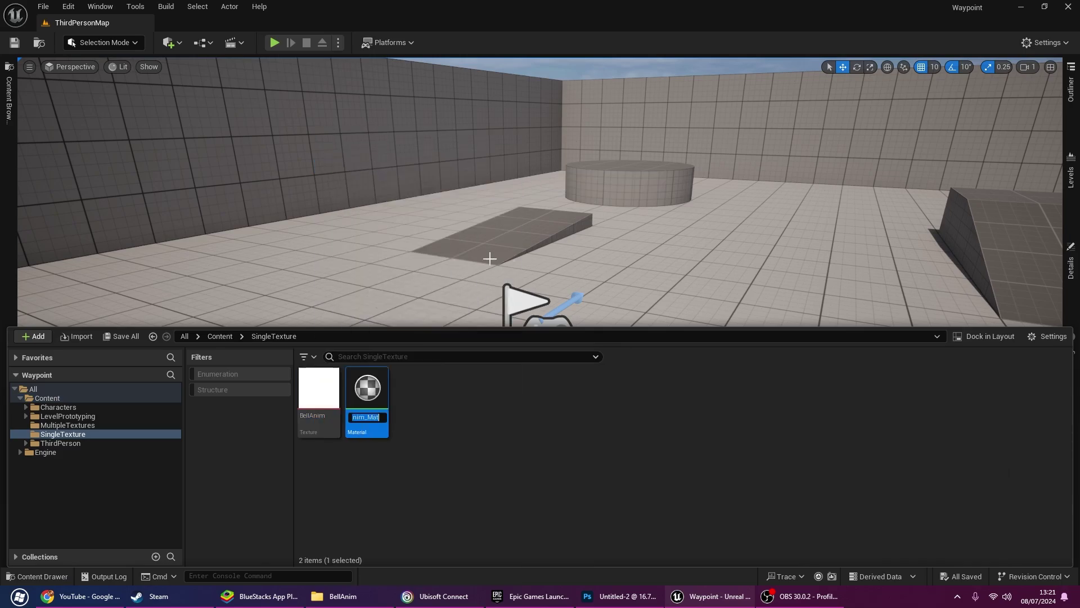
pyautogui.press('Return')
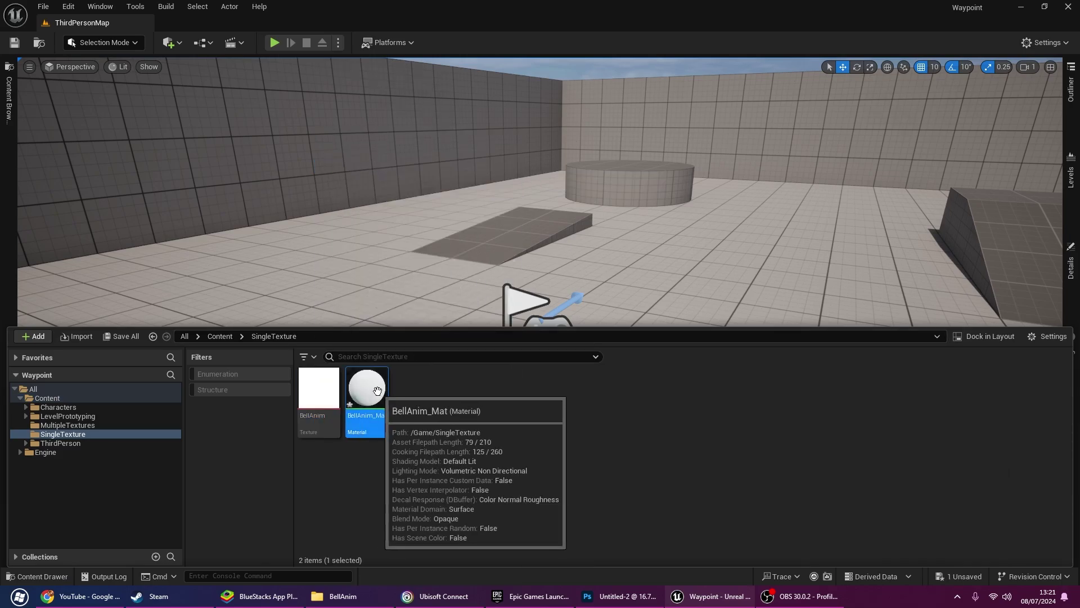
pyautogui.doubleClick(370, 387)
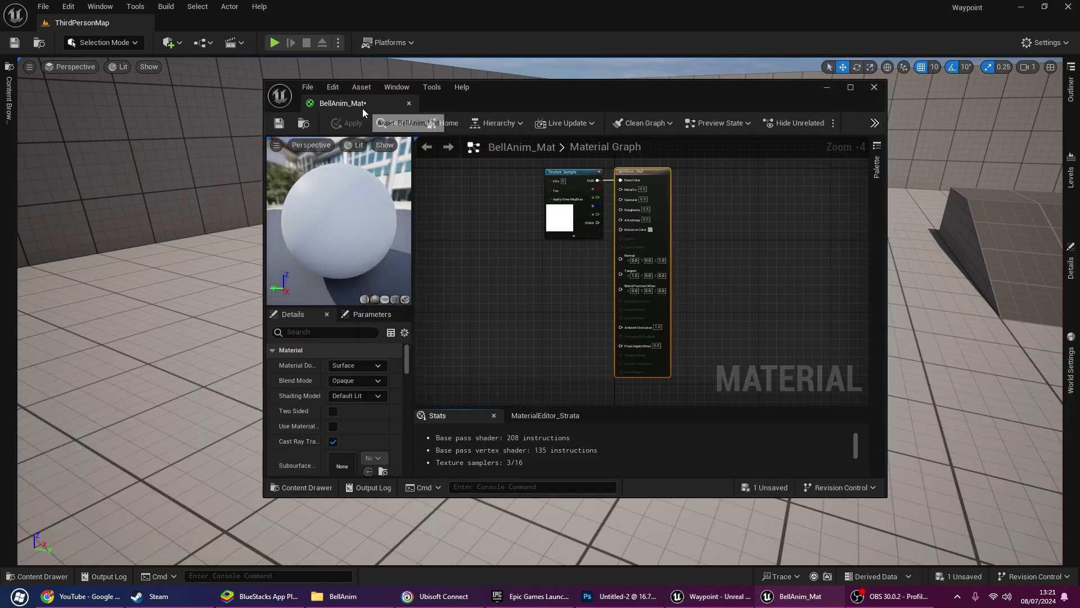
# - Set BellAnim_Mat's Material Domain to User Interface and Blend Mode to Masked
pyautogui.click(285, 29)
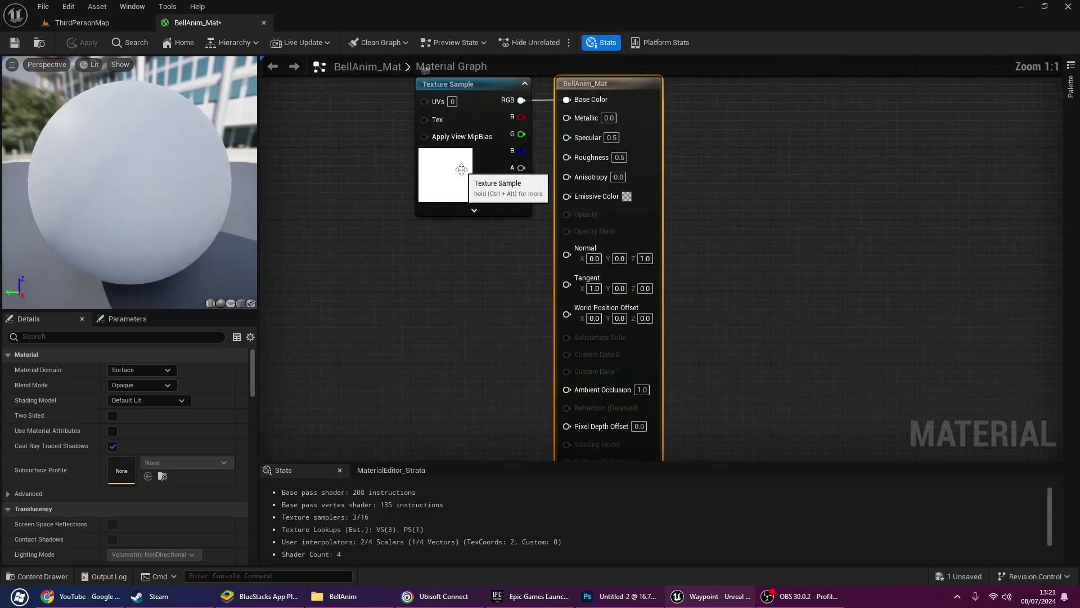
pyautogui.click(140, 370)
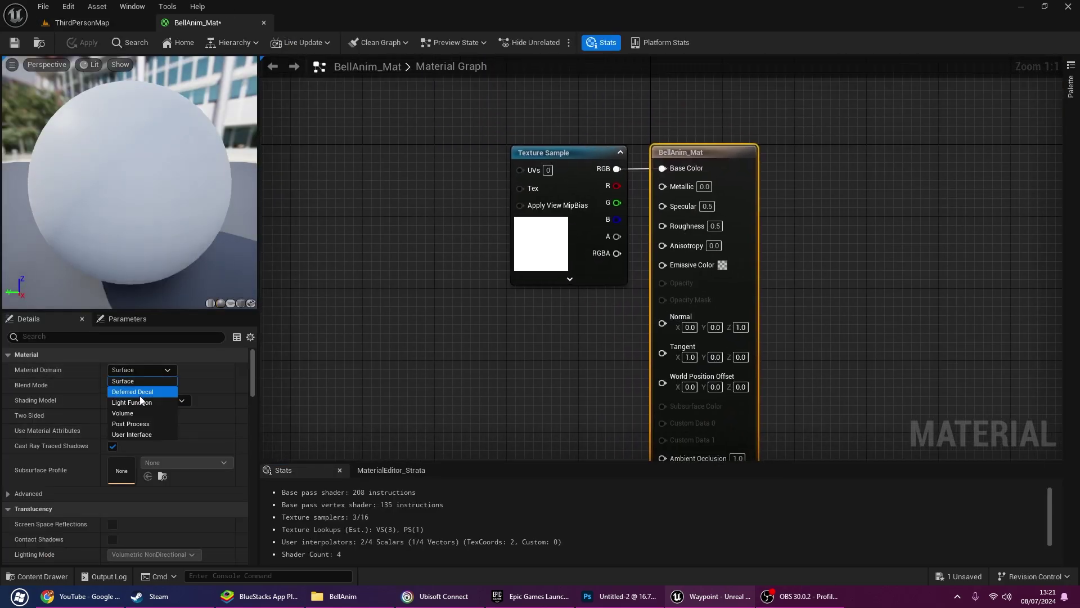
pyautogui.click(142, 433)
pyautogui.click(135, 388)
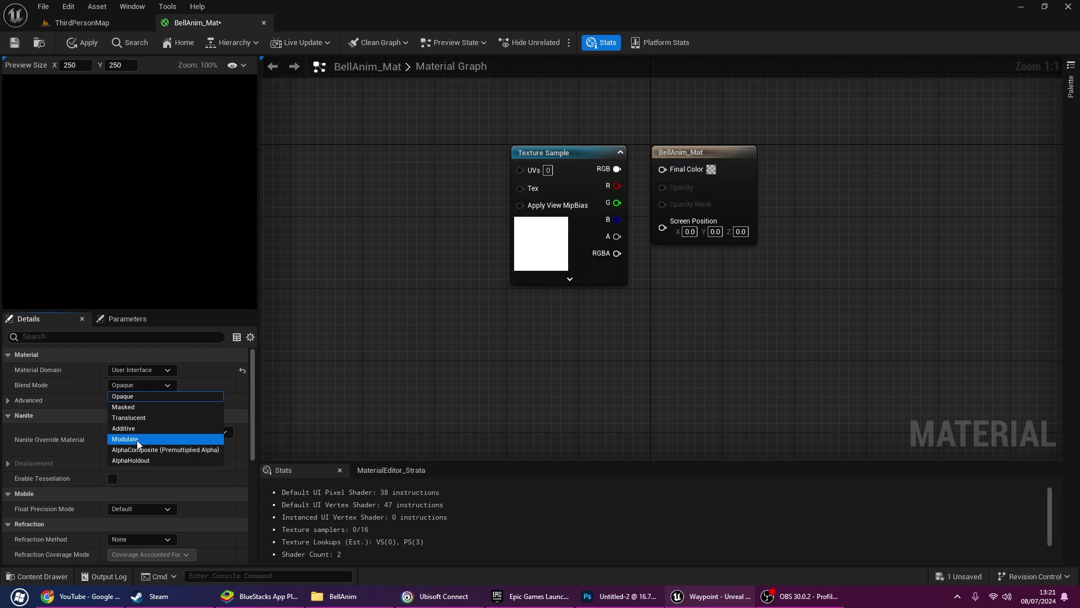
pyautogui.click(135, 407)
# - Wire the texture's RGB into Final Color and its alpha into Opacity Mask
pyautogui.moveTo(383, 284); pyautogui.dragTo(410, 312, button='right')
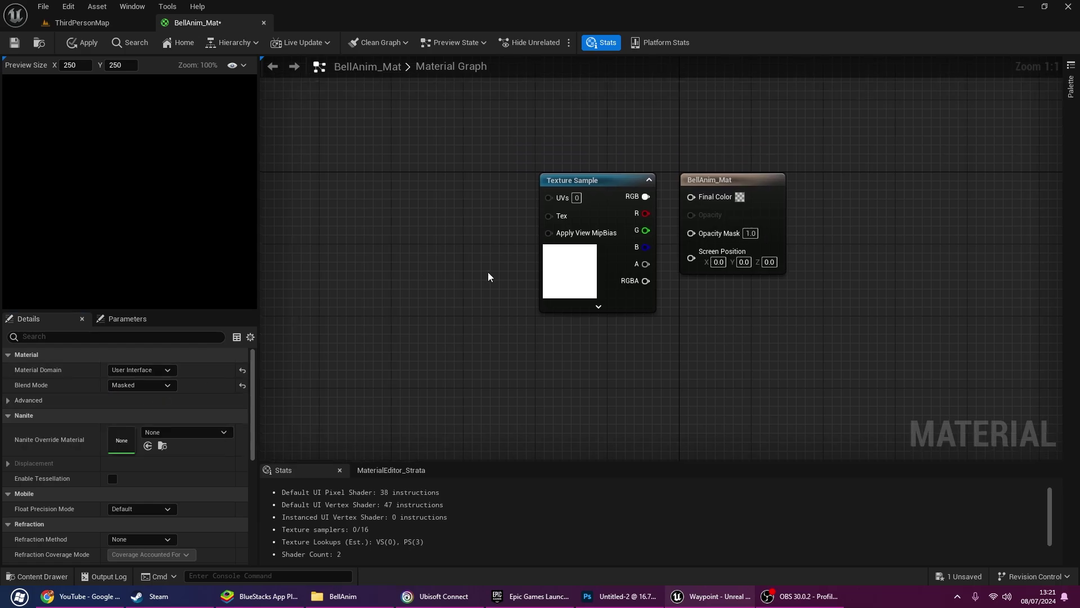
pyautogui.moveTo(556, 288); pyautogui.dragTo(436, 279)
pyautogui.moveTo(524, 188); pyautogui.dragTo(691, 196)
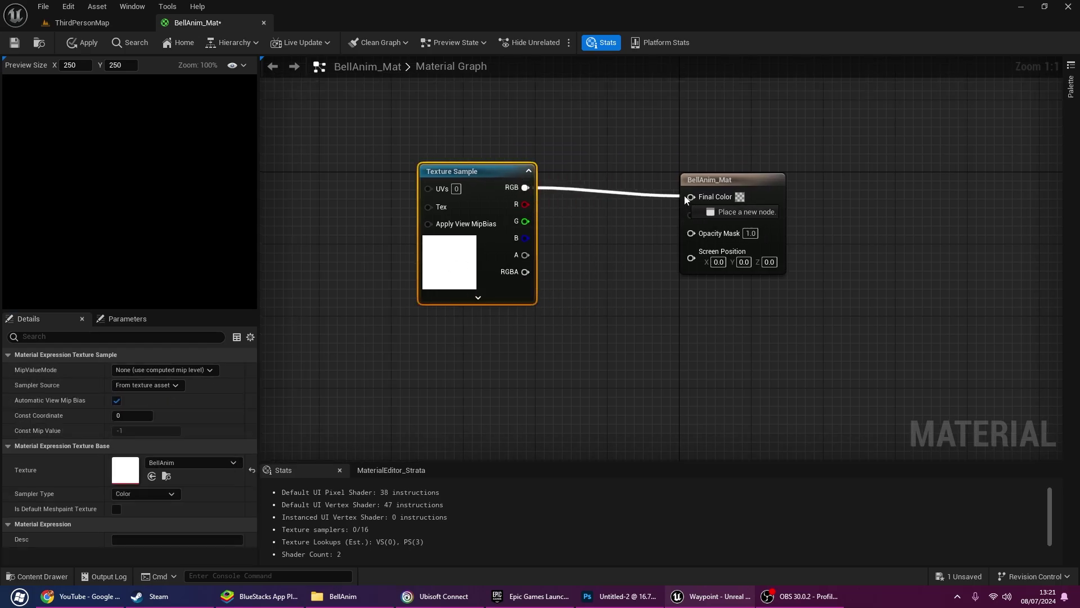
pyautogui.moveTo(524, 255); pyautogui.dragTo(690, 230)
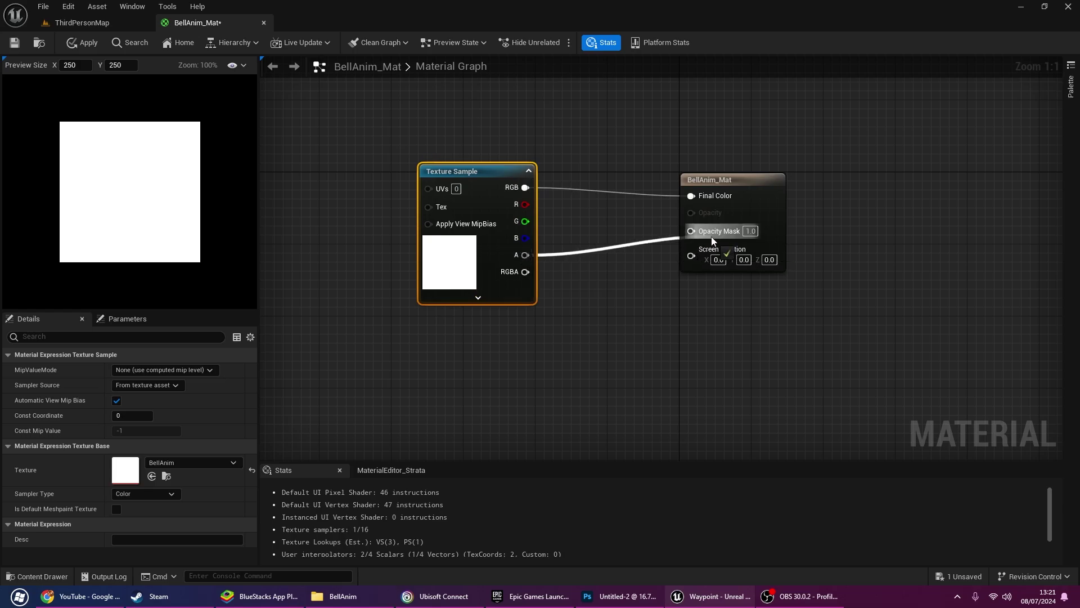
pyautogui.click(583, 258)
pyautogui.moveTo(582, 258); pyautogui.dragTo(816, 270, button='right')
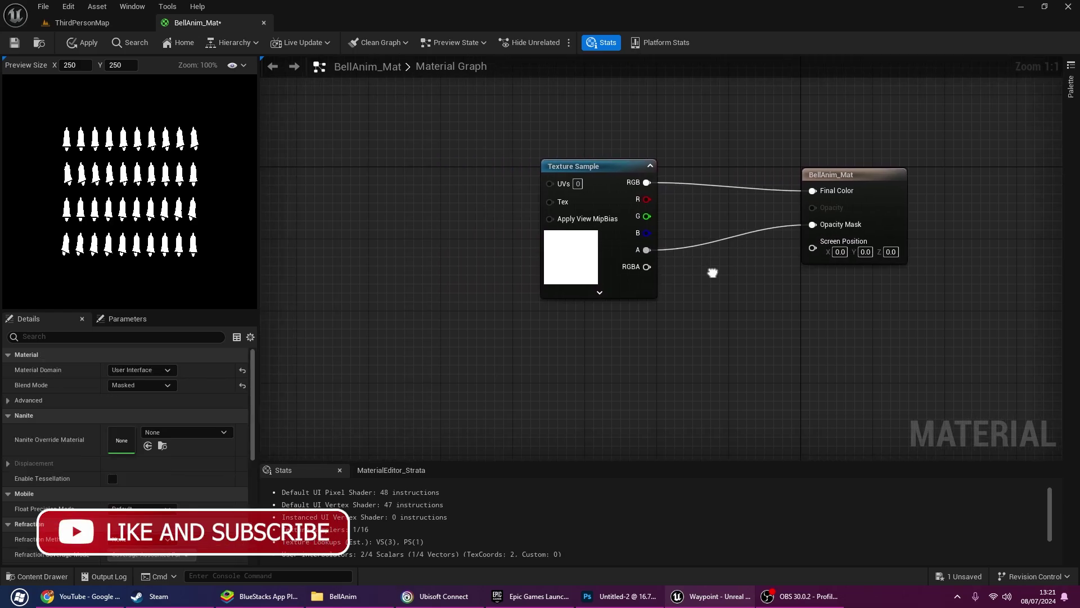
# - Add a FlipBook node and connect its UVs to the Texture Sample's UVs
pyautogui.rightClick(516, 203)
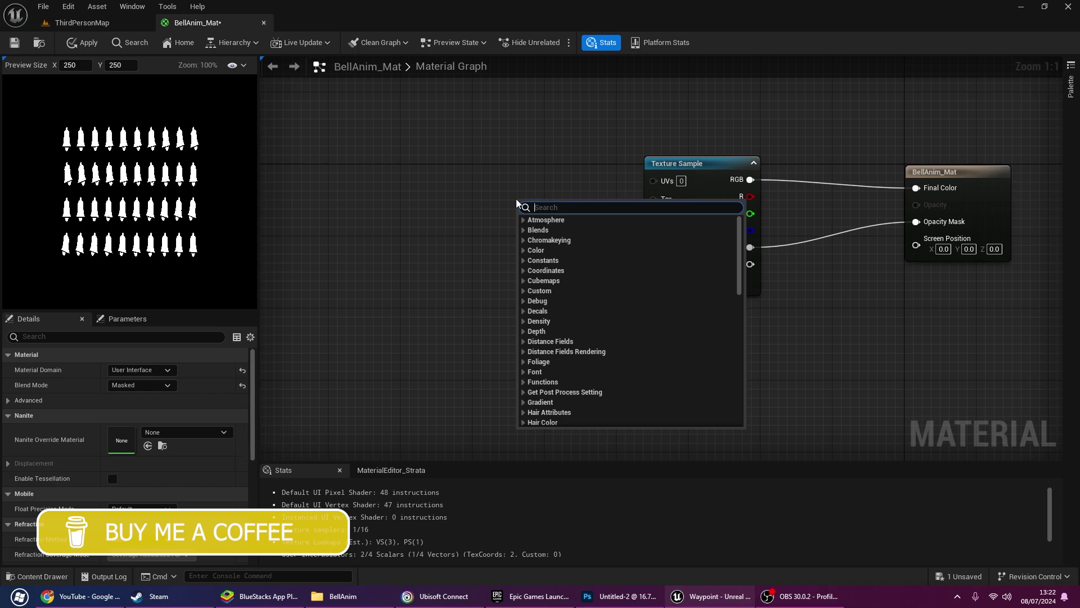
pyautogui.write('flip')
pyautogui.press('Return')
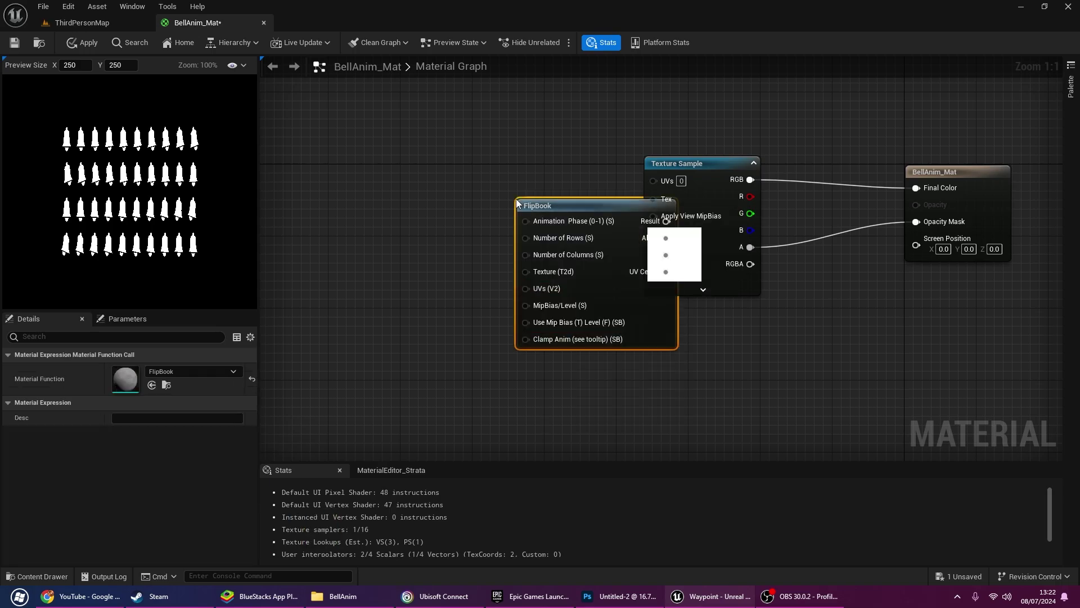
pyautogui.moveTo(518, 203); pyautogui.dragTo(340, 151)
pyautogui.moveTo(666, 177); pyautogui.dragTo(666, 179)
pyautogui.moveTo(318, 196); pyautogui.dragTo(579, 216, button='right')
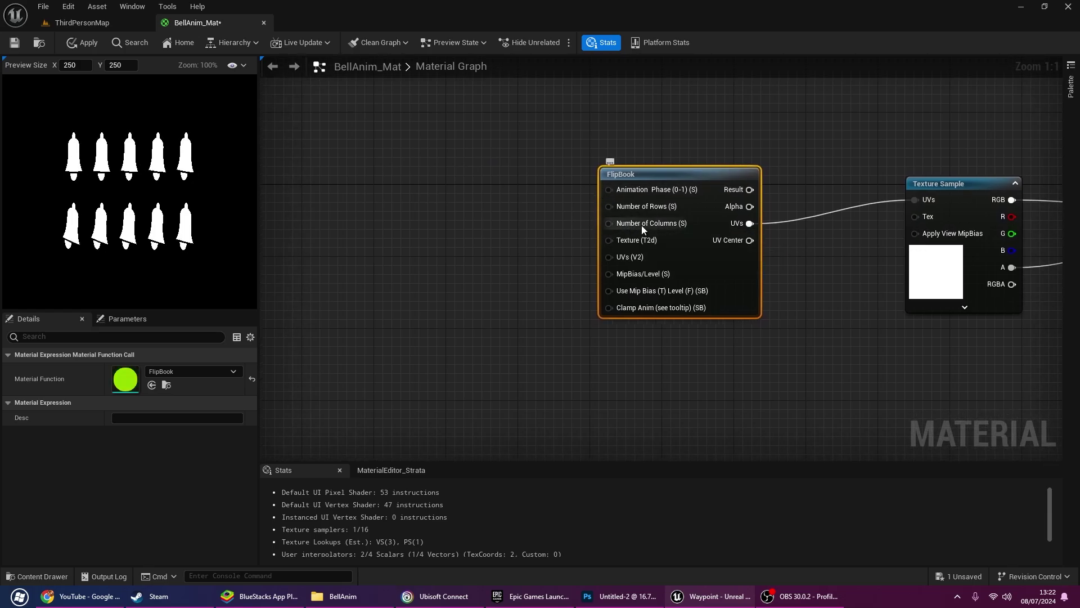
pyautogui.click(529, 228)
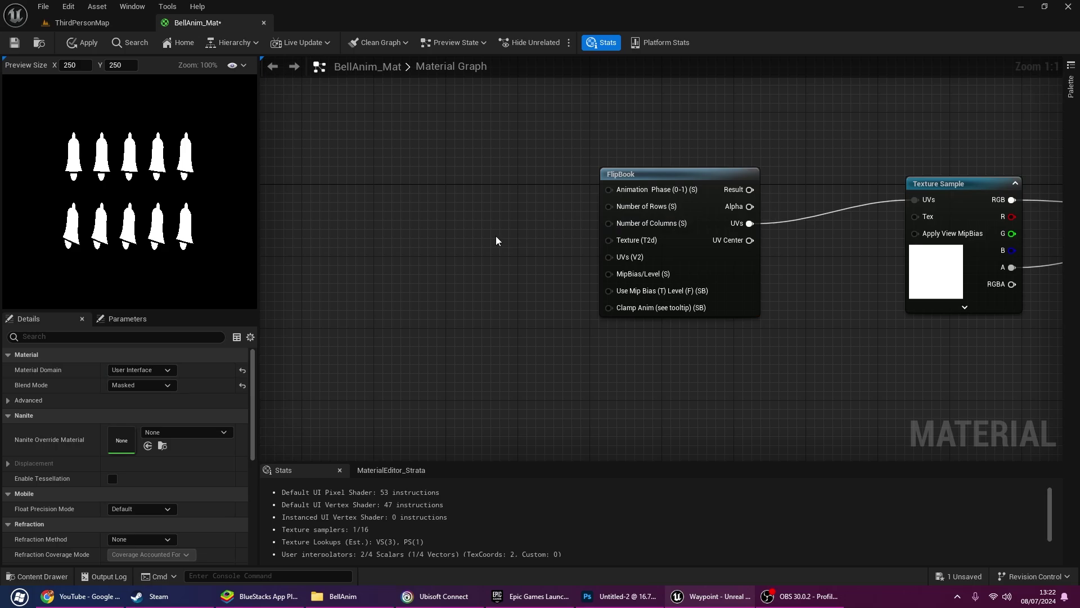
# - Add constants 4 and 10 for the FlipBook's Number of Rows and Columns
pyautogui.click(479, 240)
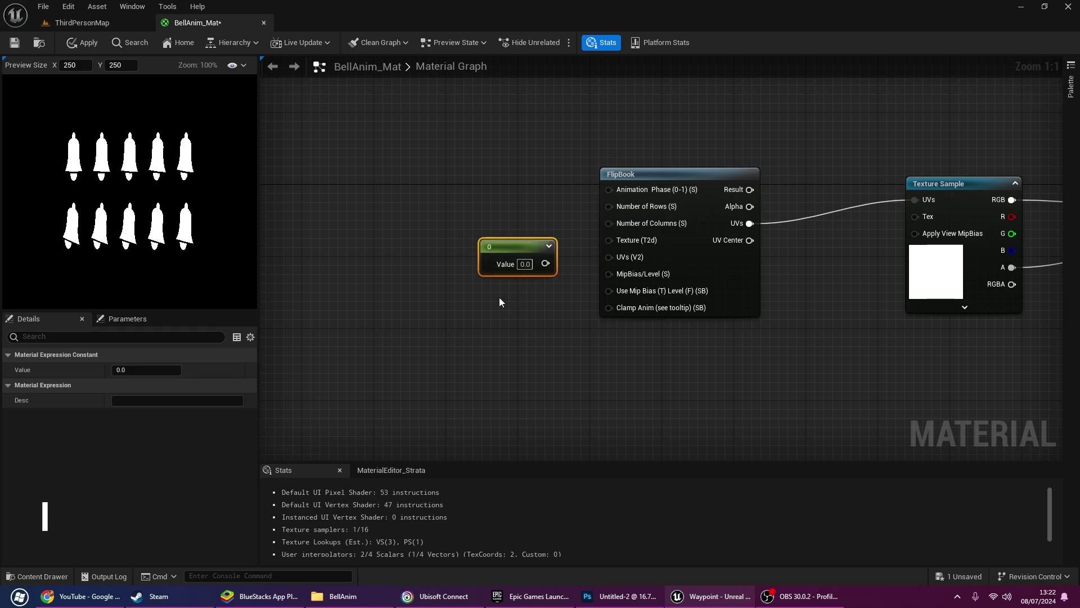
pyautogui.click(494, 313)
pyautogui.moveTo(541, 268)
pyautogui.mouseDown()
pyautogui.moveTo(608, 206)
pyautogui.moveTo(556, 337)
pyautogui.mouseUp()
pyautogui.click(556, 337)
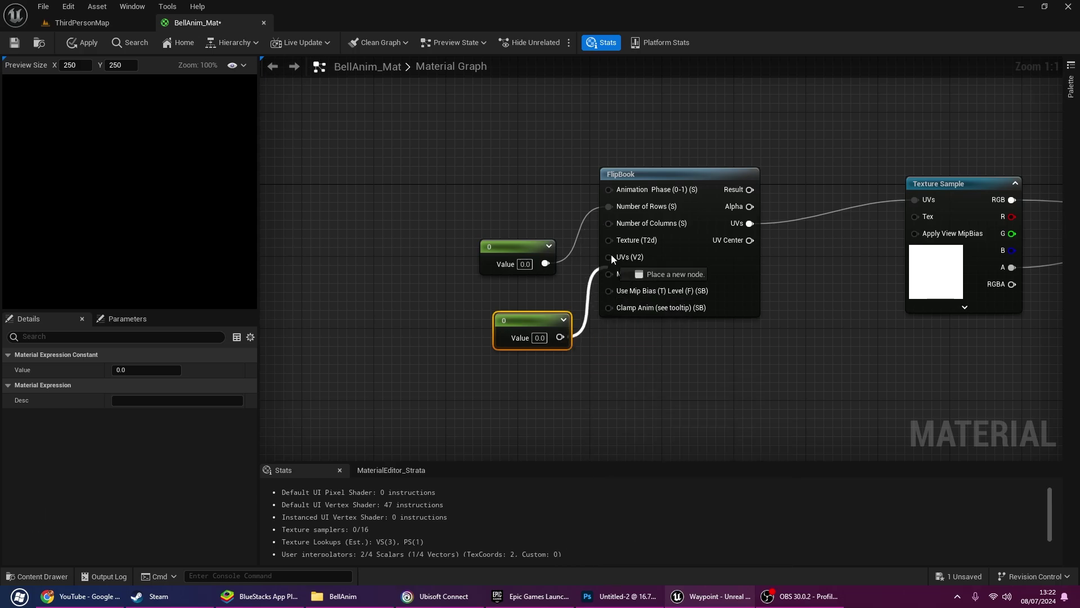
pyautogui.write('4')
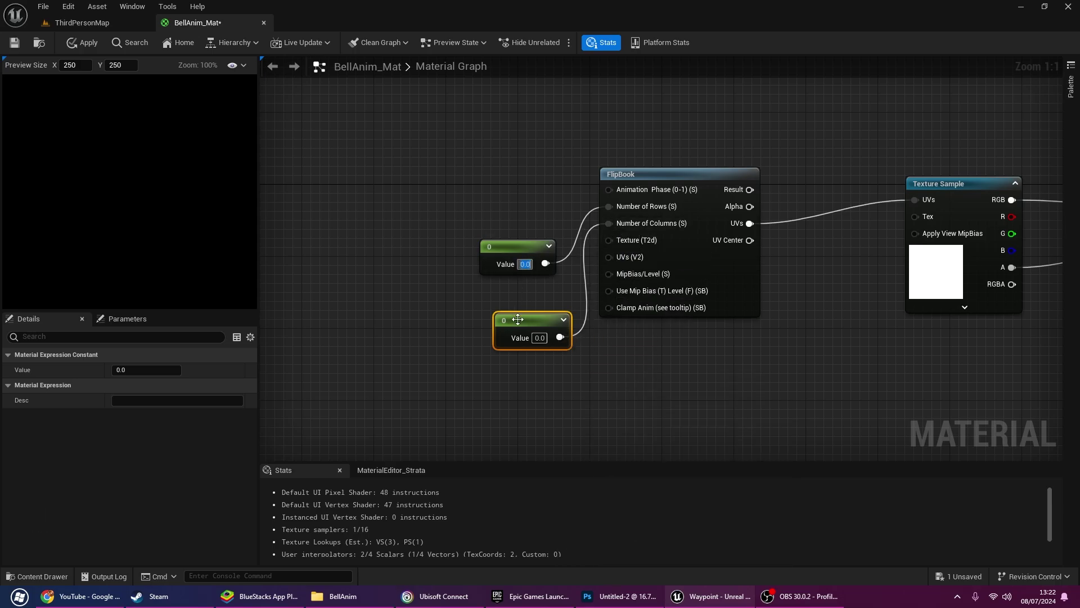
pyautogui.click(532, 339)
pyautogui.write('10')
pyautogui.press('Return')
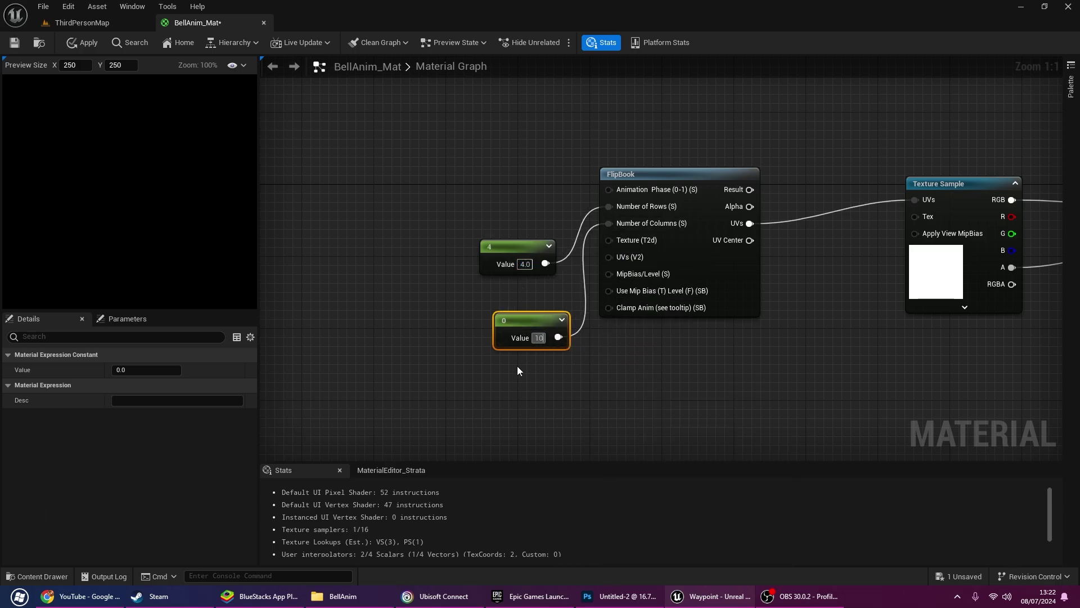
pyautogui.click(518, 366)
pyautogui.moveTo(400, 234); pyautogui.dragTo(414, 235, button='right')
# - Add a Time node through a Multiply node into the FlipBook's Animation Phase
pyautogui.write('t')
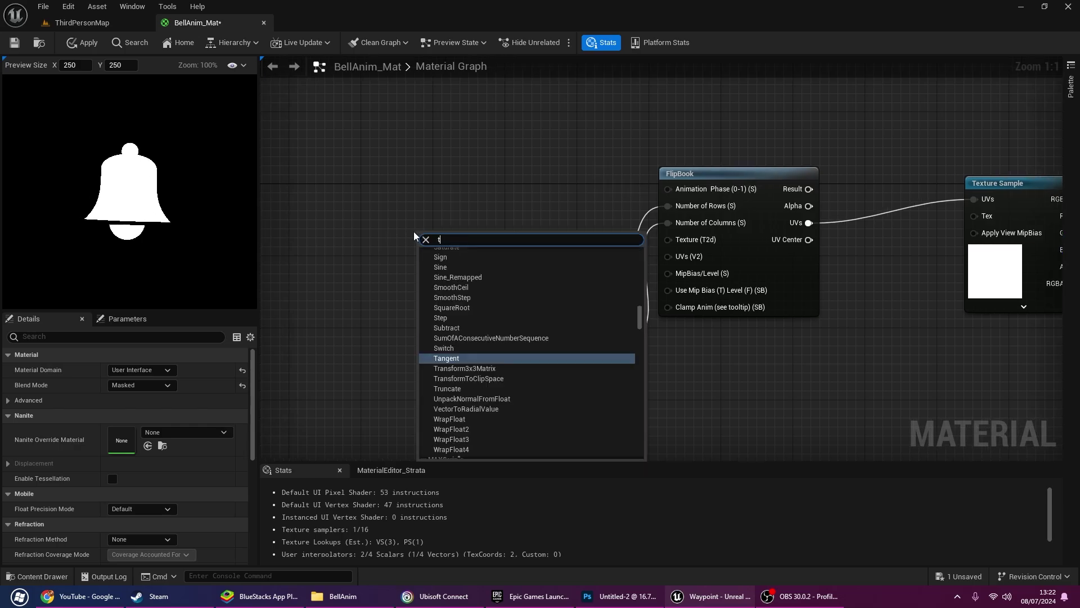
pyautogui.write('ime')
pyautogui.press('Return')
pyautogui.moveTo(445, 247)
pyautogui.mouseDown()
pyautogui.moveTo(372, 174)
pyautogui.moveTo(440, 218)
pyautogui.mouseUp()
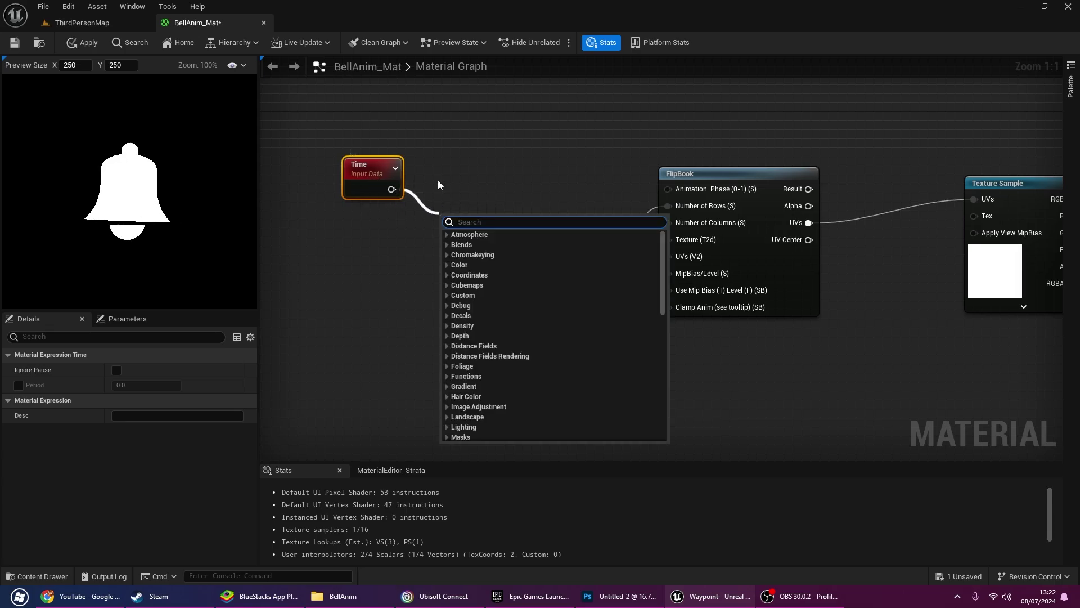
pyautogui.write('multiply')
pyautogui.press('Return')
pyautogui.moveTo(377, 194)
pyautogui.mouseDown()
pyautogui.moveTo(453, 214)
pyautogui.moveTo(673, 196)
pyautogui.mouseUp()
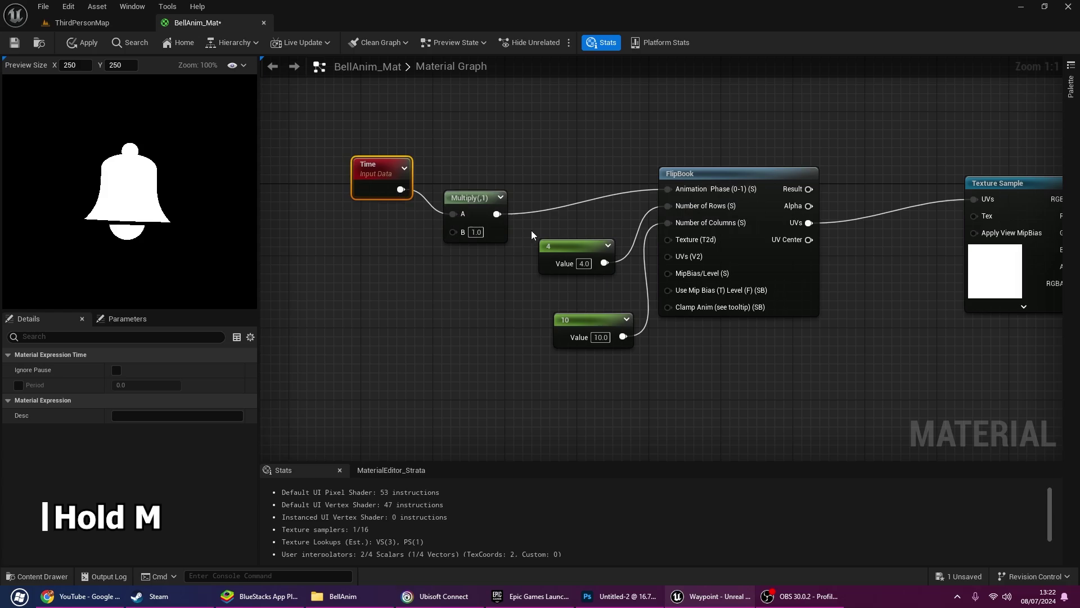
# - Set the Multiply node's B value to 1
pyautogui.click(476, 231)
pyautogui.write('0.1')
pyautogui.press('Return')
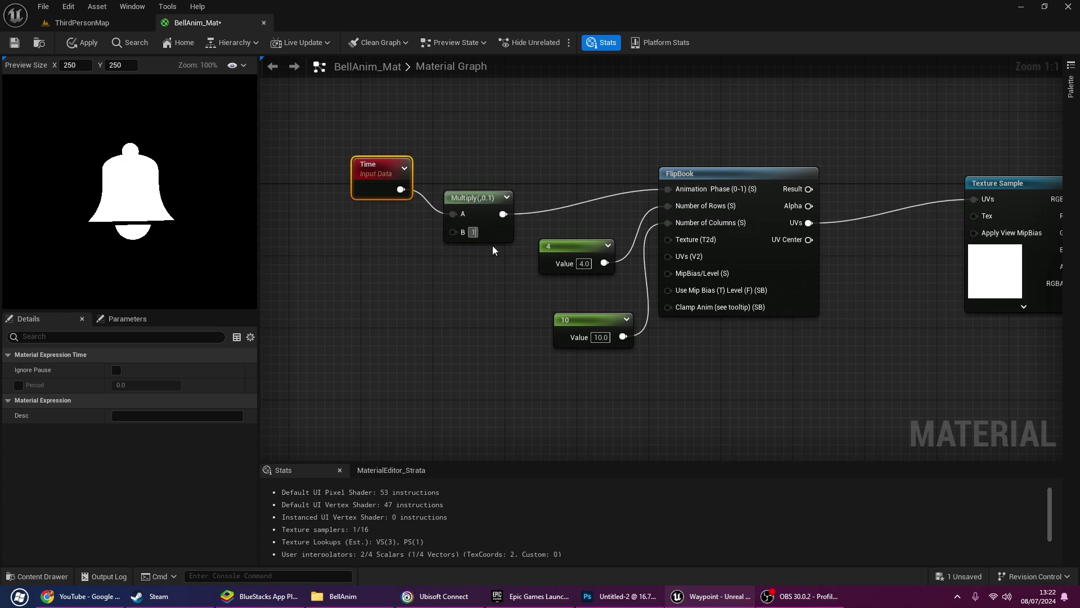
pyautogui.press('Return')
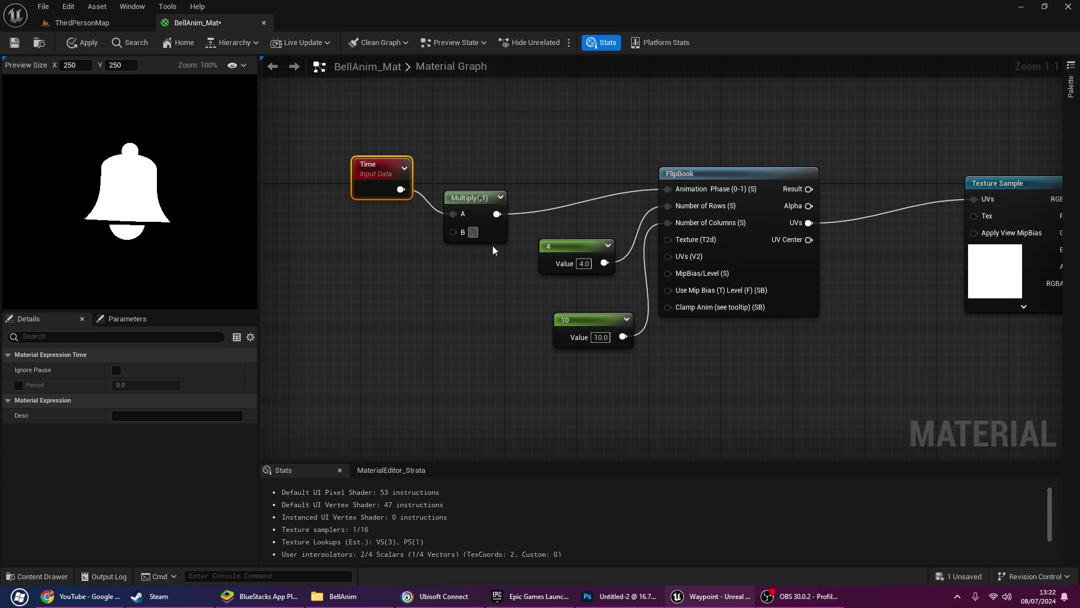
pyautogui.write('0.6')
pyautogui.press('Return')
pyautogui.scroll(-4, 515, 256)
pyautogui.moveTo(516, 256); pyautogui.dragTo(495, 243, button='right')
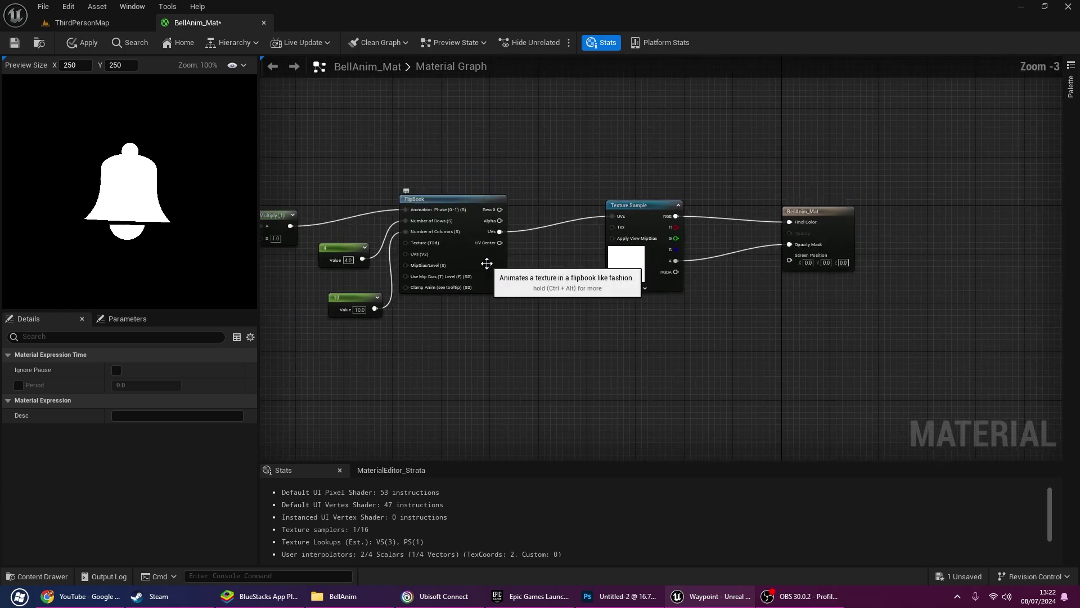
# - Save BellAnim_Mat and move the Image widget to 576, 340 in NewWidgetBlueprint
pyautogui.hotkey('ctrl', 's')
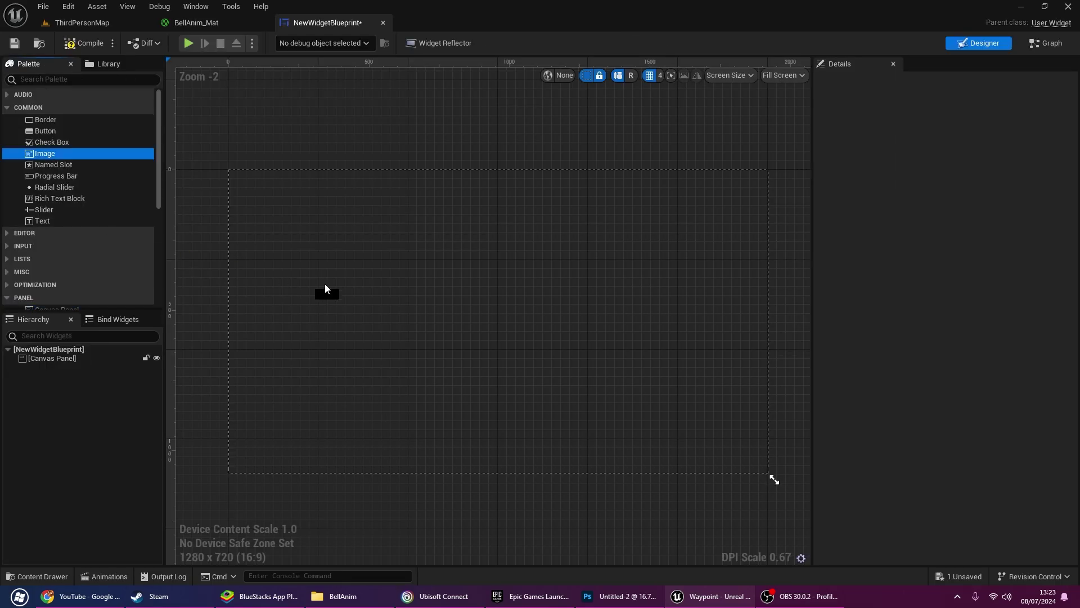
pyautogui.moveTo(325, 286)
pyautogui.mouseDown()
pyautogui.moveTo(400, 275)
pyautogui.moveTo(405, 289)
pyautogui.mouseUp()
pyautogui.scroll(3, 400, 275)
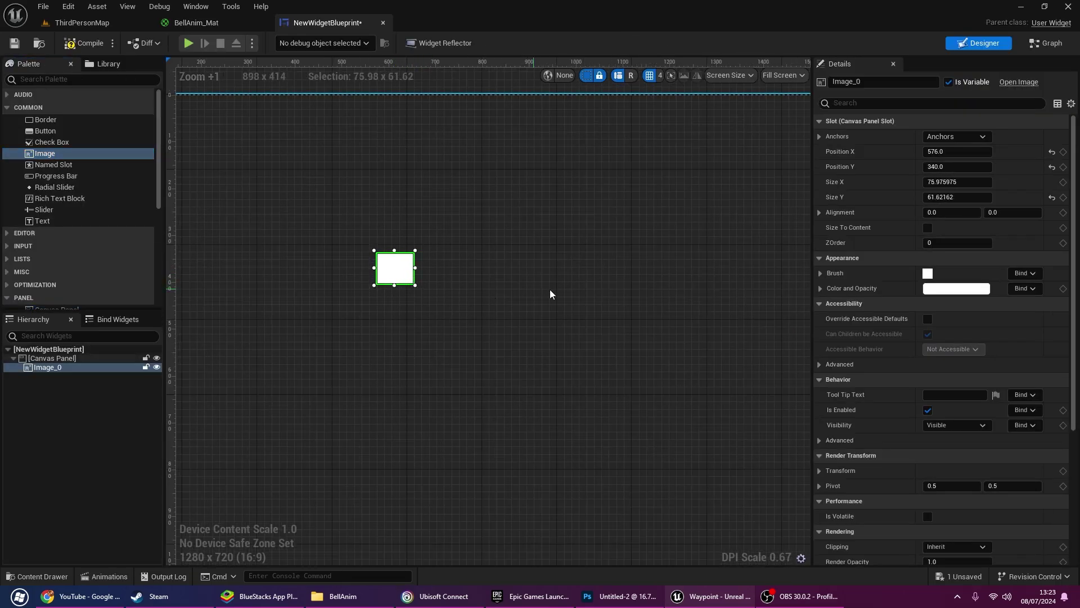
# - Assign BellAnim_Mat from the SingleTexture folder as the image's brush
pyautogui.click(37, 576)
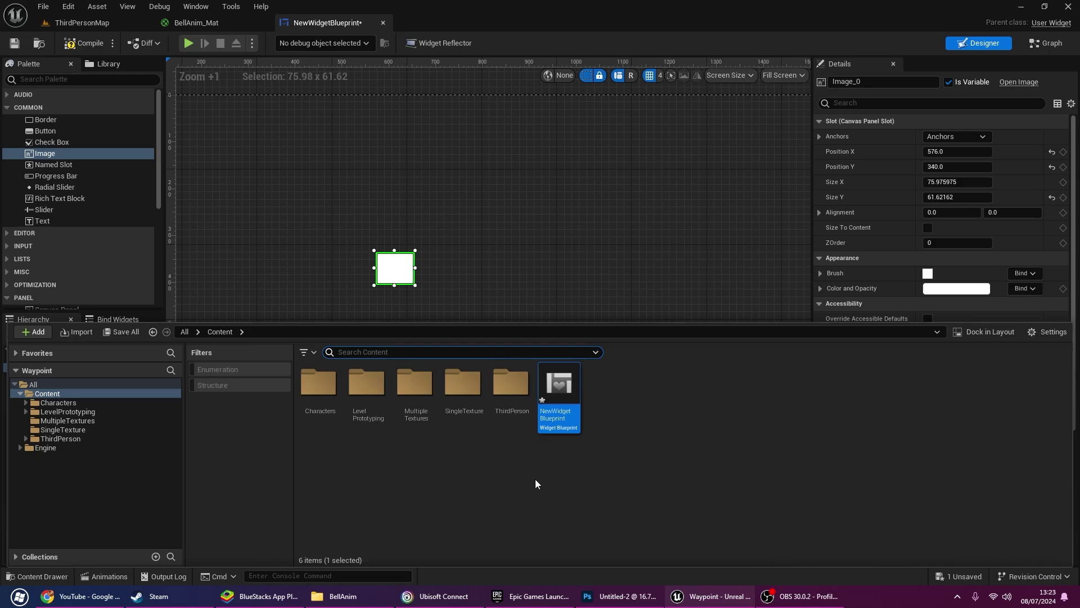
pyautogui.click(536, 484)
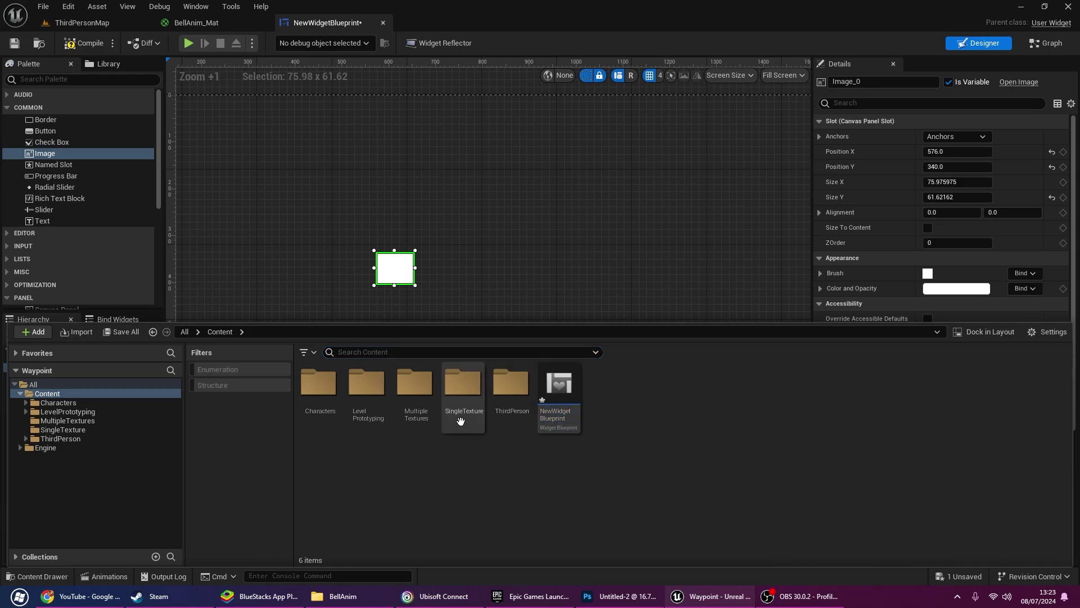
pyautogui.doubleClick(462, 386)
pyautogui.click(366, 394)
pyautogui.scroll(1, 337, 251)
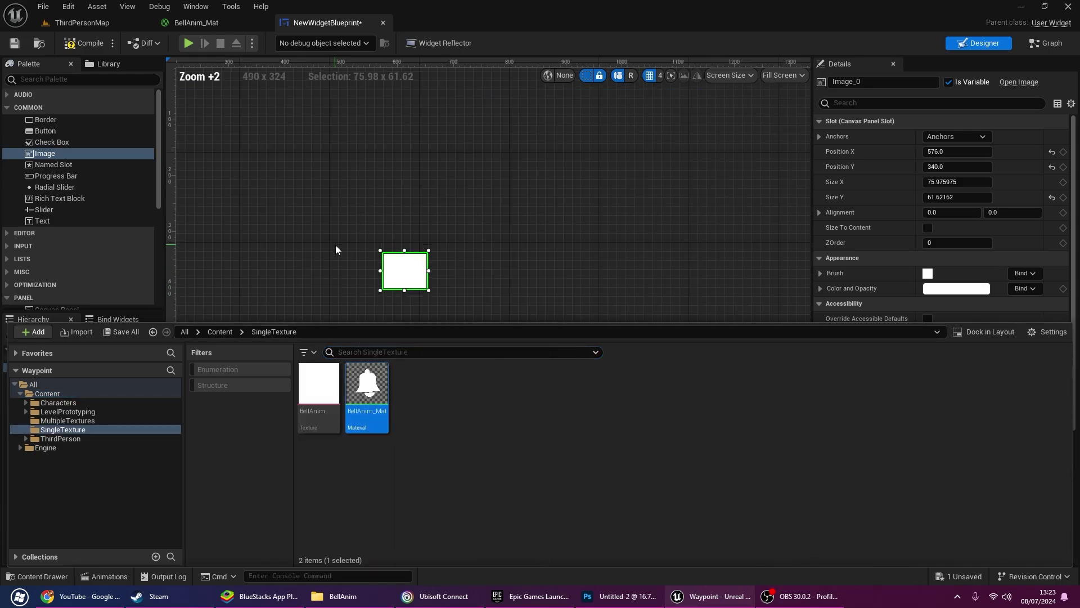
pyautogui.scroll(2, 303, 207)
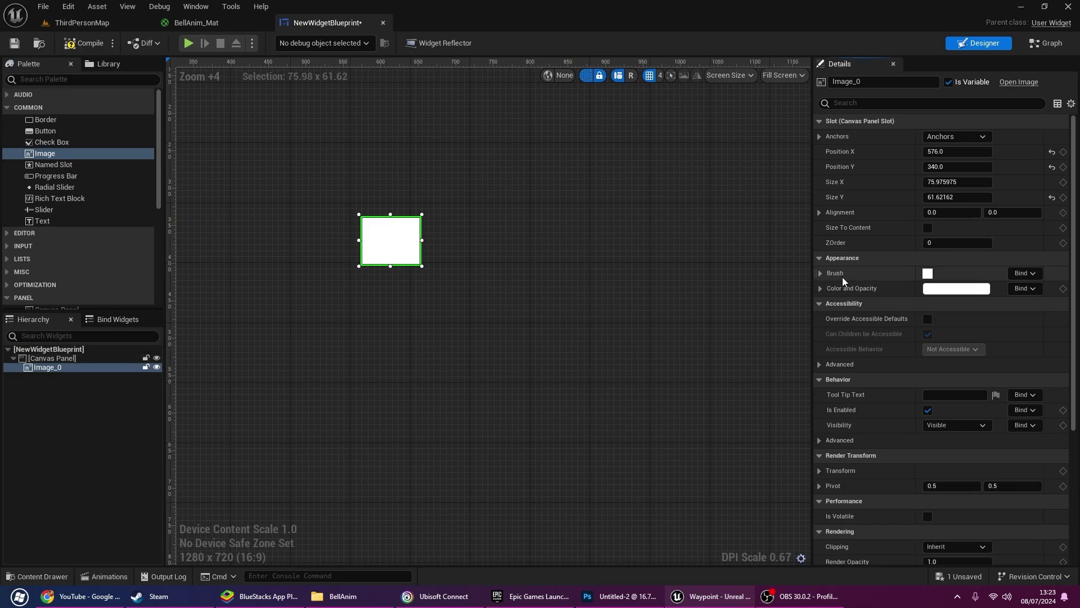
pyautogui.click(821, 274)
pyautogui.click(962, 303)
# - Preview the bell image, then open the MultipleTextures folder from ThirdPersonMap
pyautogui.click(461, 282)
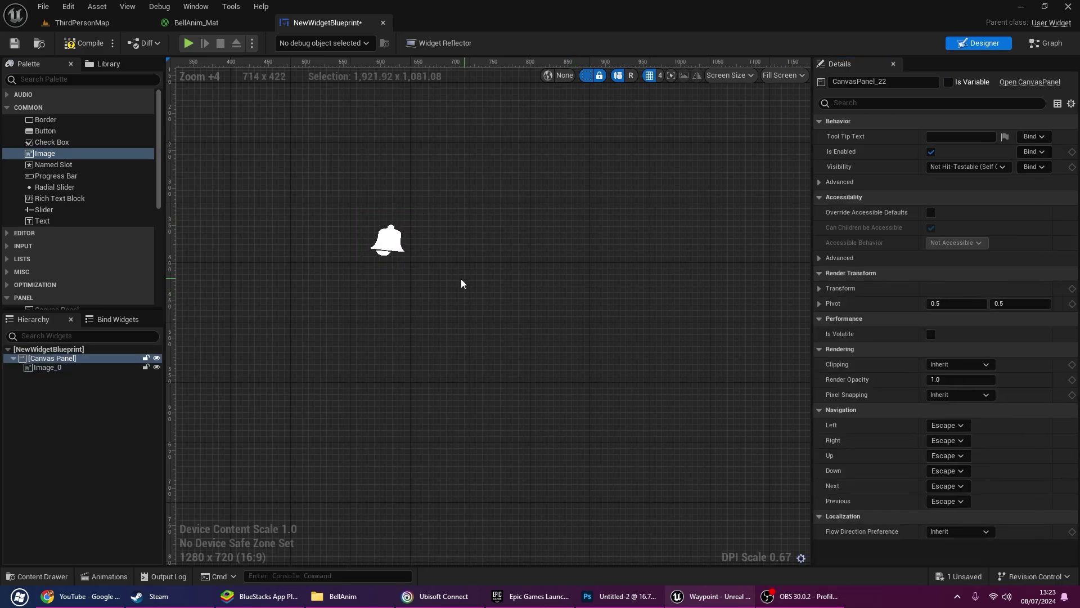
pyautogui.click(415, 260)
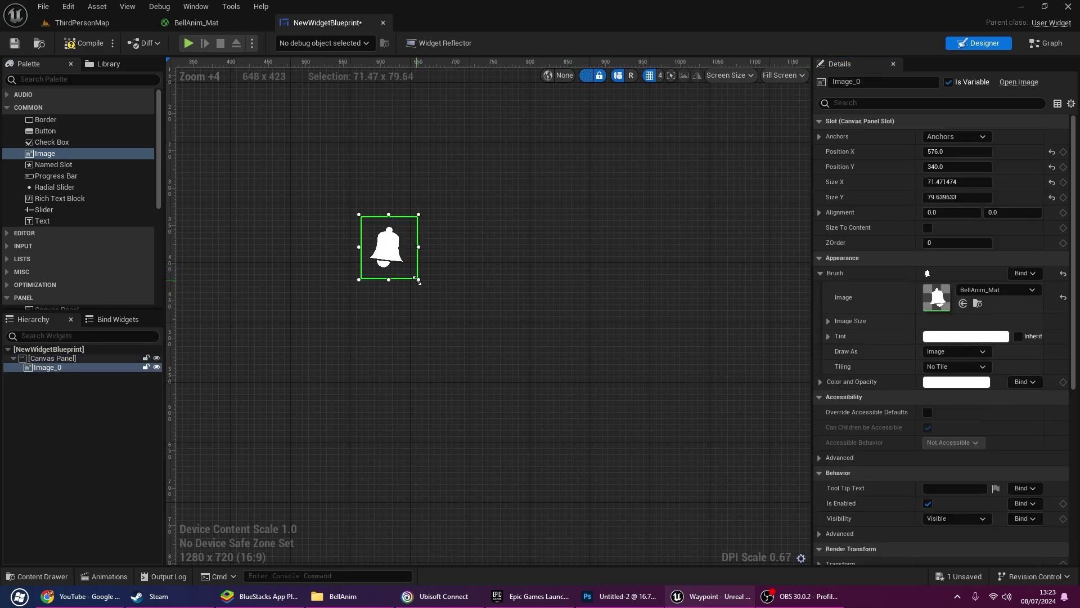
pyautogui.click(394, 313)
pyautogui.scroll(-2, 324, 293)
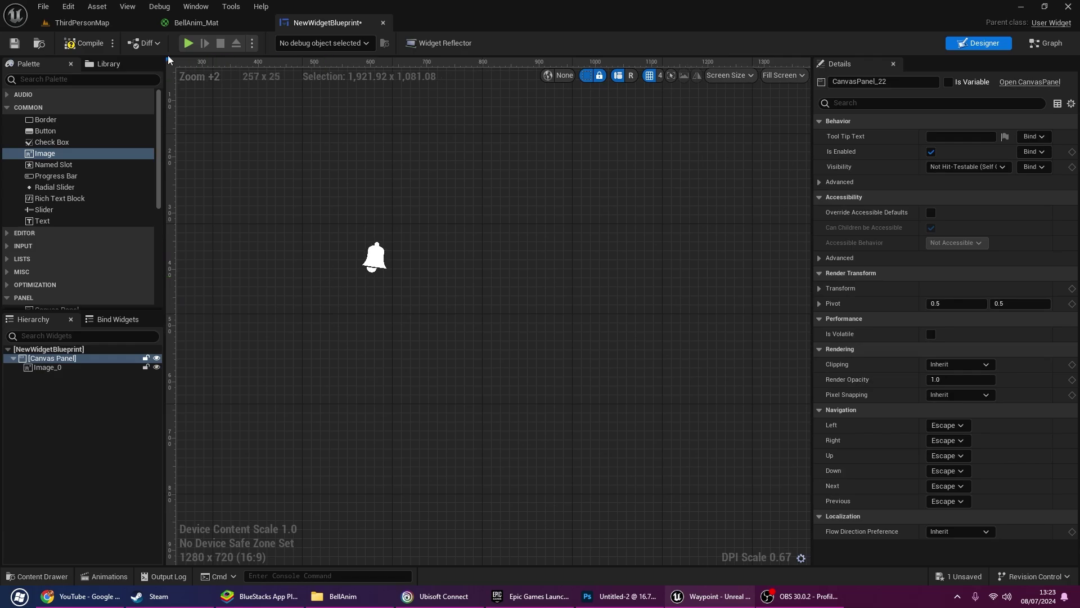
pyautogui.click(82, 22)
pyautogui.doubleClick(431, 426)
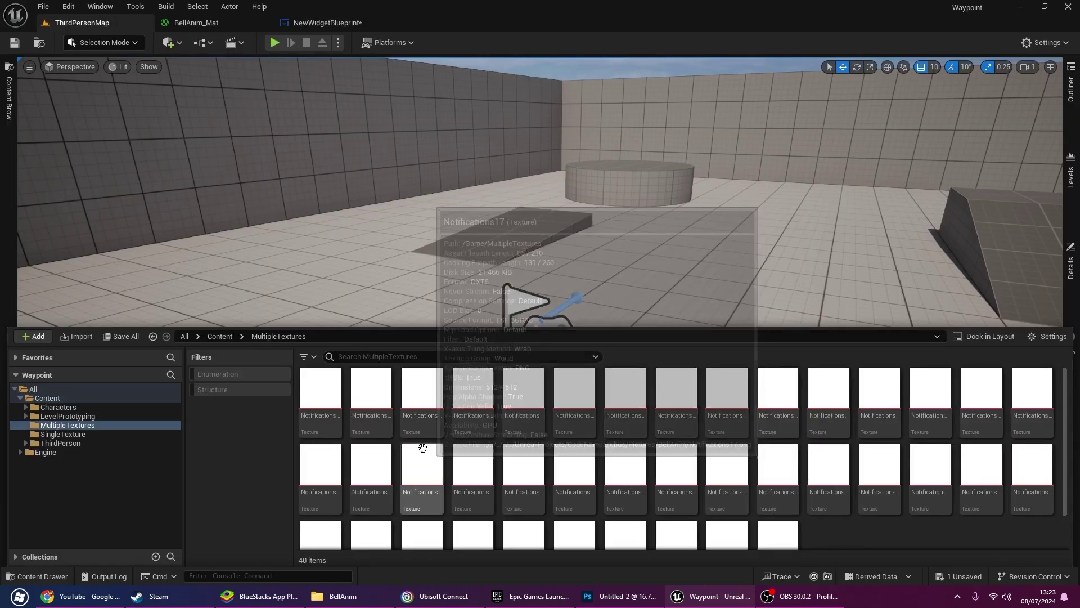
# - Select all 40 notification textures and create the Notifications00_Array texture array
pyautogui.click(315, 422)
pyautogui.scroll(-1, 659, 455)
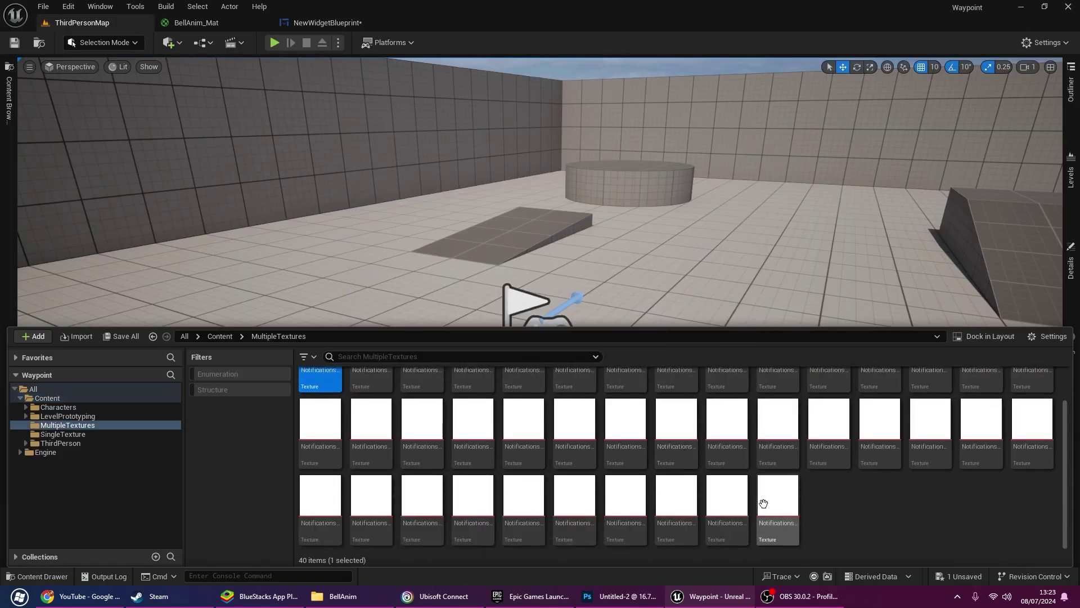
pyautogui.hotkey('ctrl', 'a')
pyautogui.rightClick(774, 499)
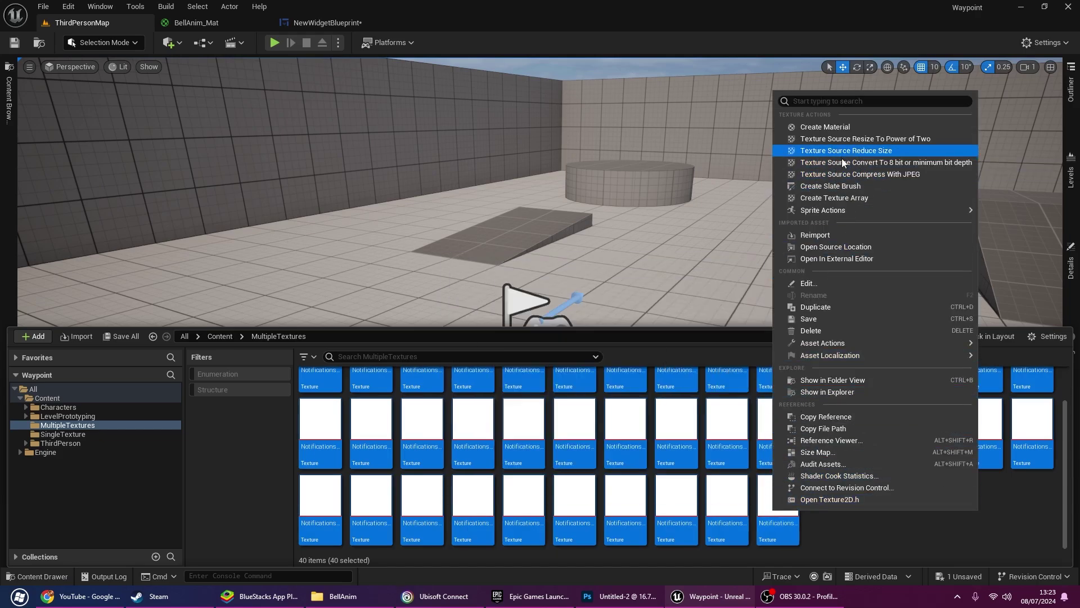
pyautogui.click(856, 199)
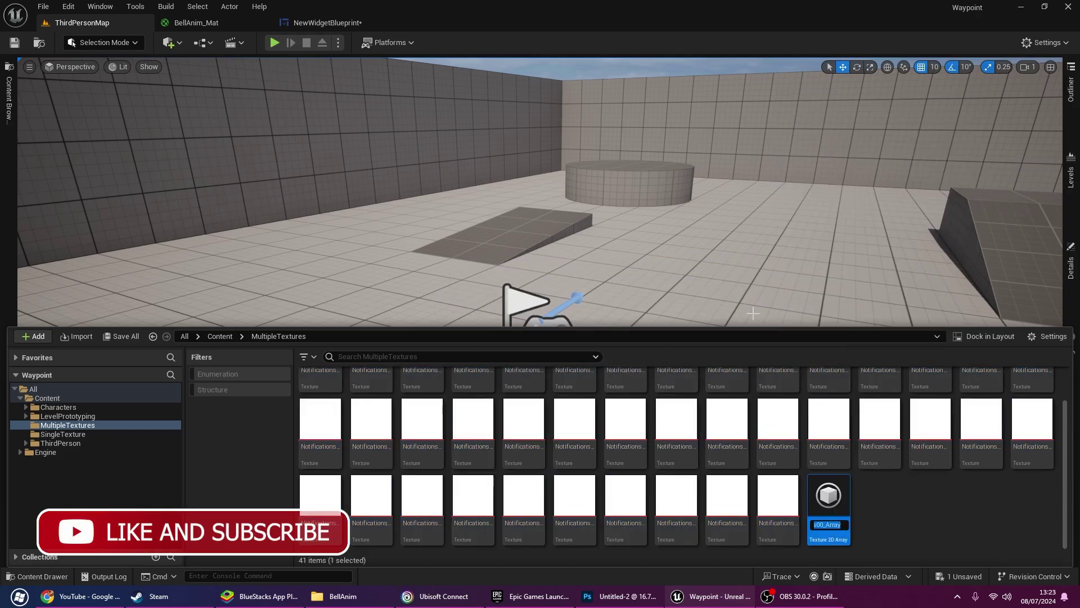
pyautogui.rightClick(868, 514)
pyautogui.moveTo(900, 480)
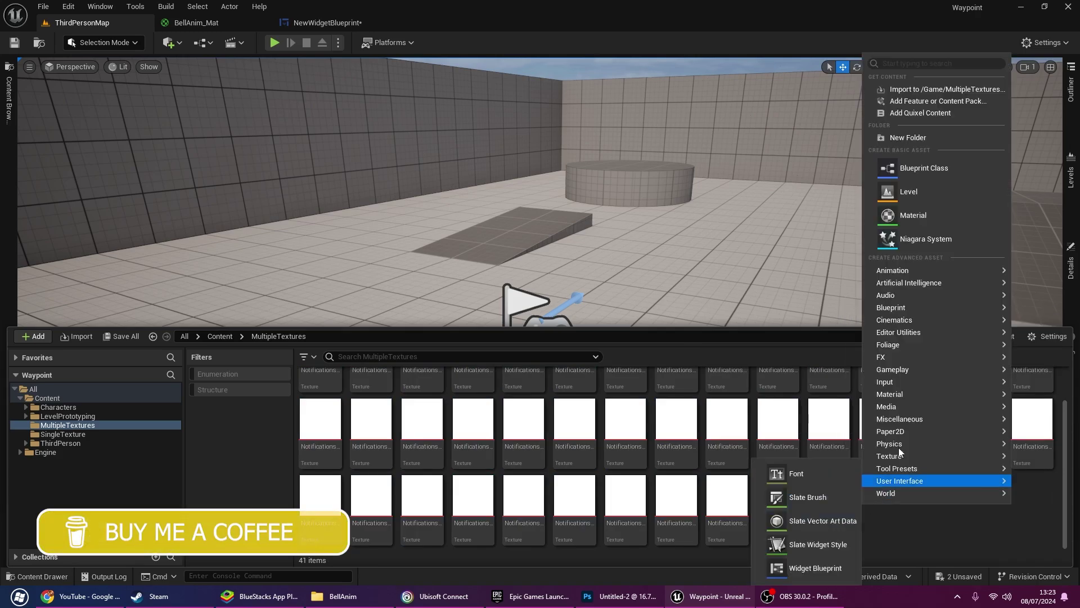
# - Create Notifications00_Array_Mat from the texture array and open it
pyautogui.rightClick(842, 495)
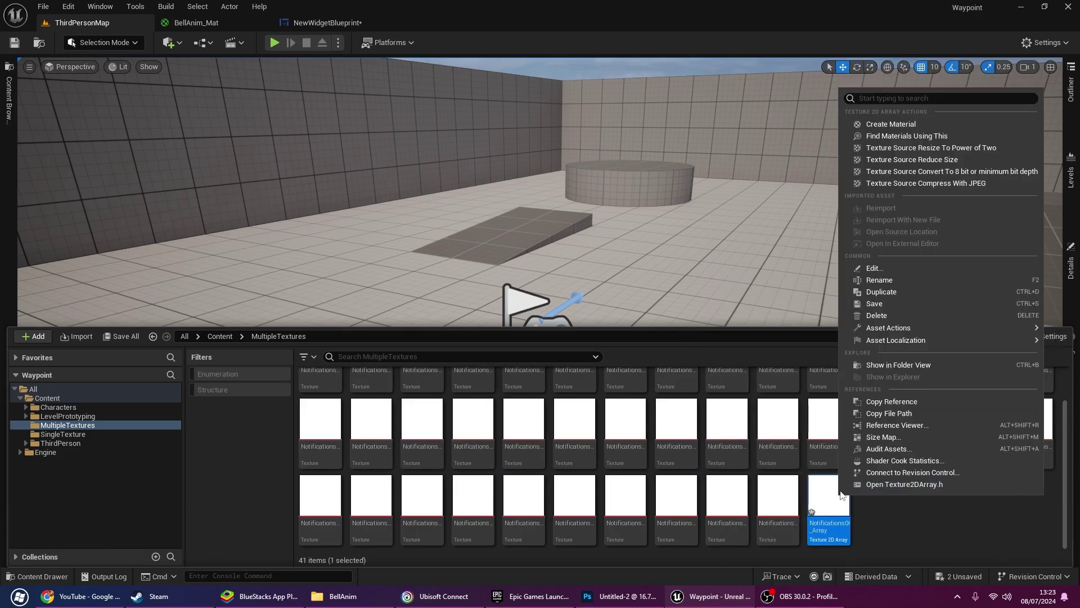
pyautogui.click(895, 123)
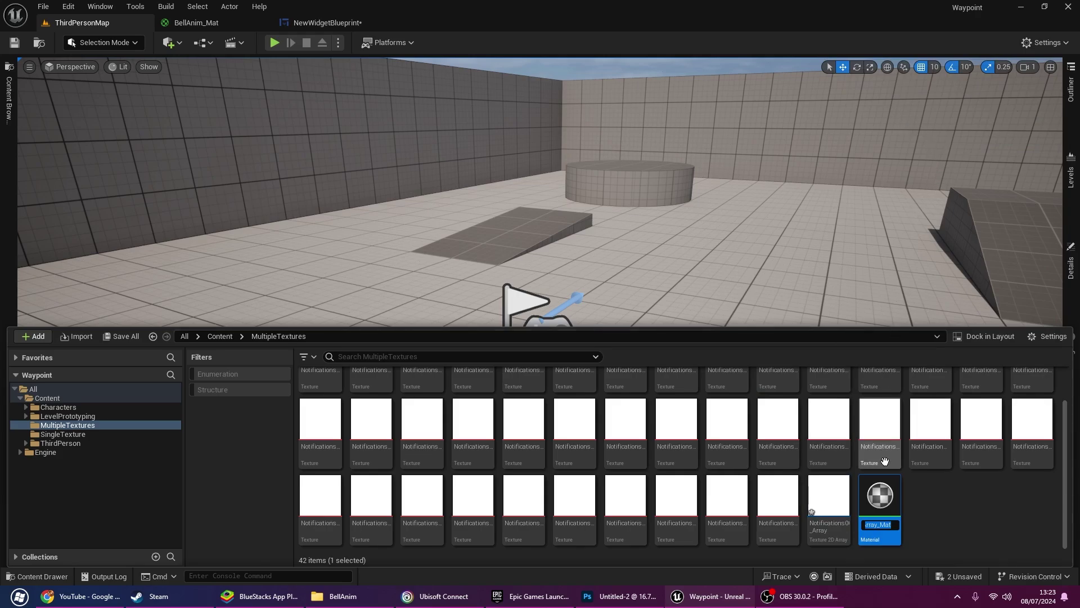
pyautogui.press('Return')
pyautogui.doubleClick(887, 503)
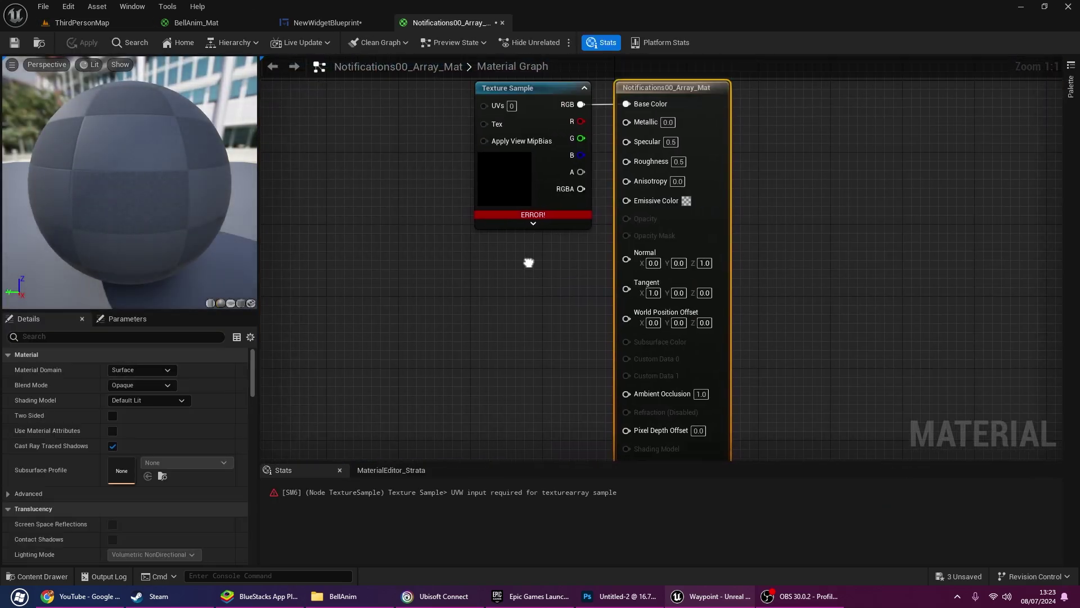
# - Set the material's domain to User Interface and blend mode to Masked
pyautogui.click(144, 370)
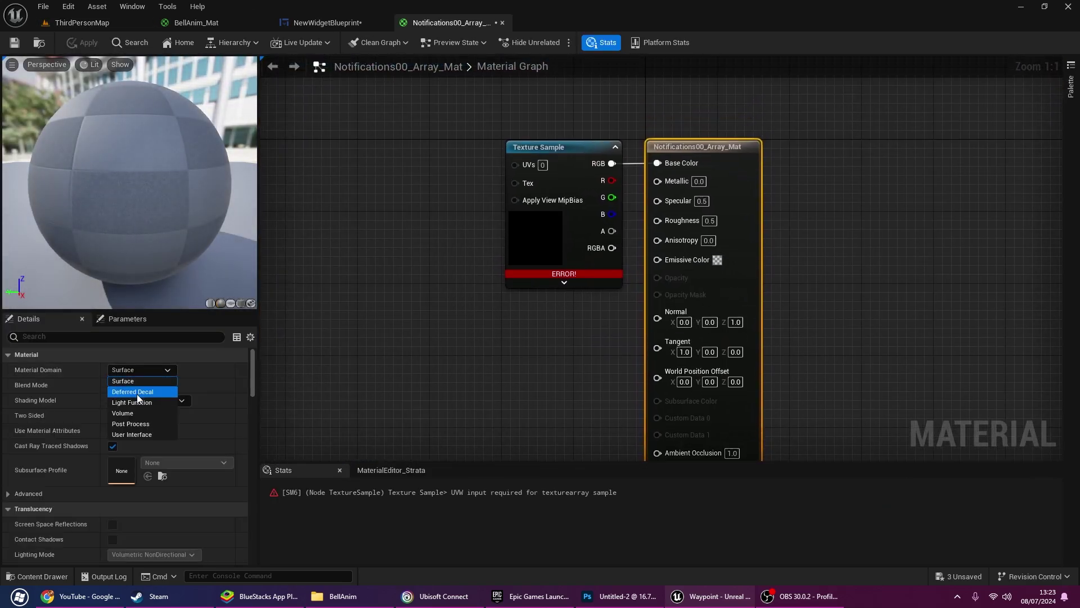
pyautogui.click(137, 433)
pyautogui.click(138, 385)
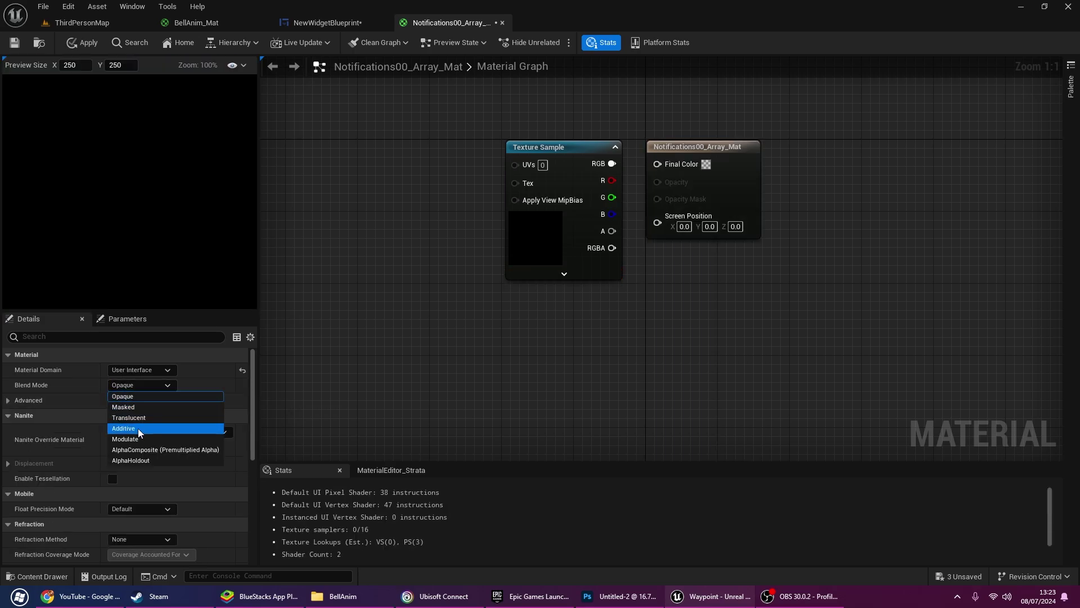
pyautogui.click(126, 407)
# - Connect the texture sample's RGB to Final Color and alpha to Opacity Mask
pyautogui.moveTo(516, 234); pyautogui.dragTo(429, 234)
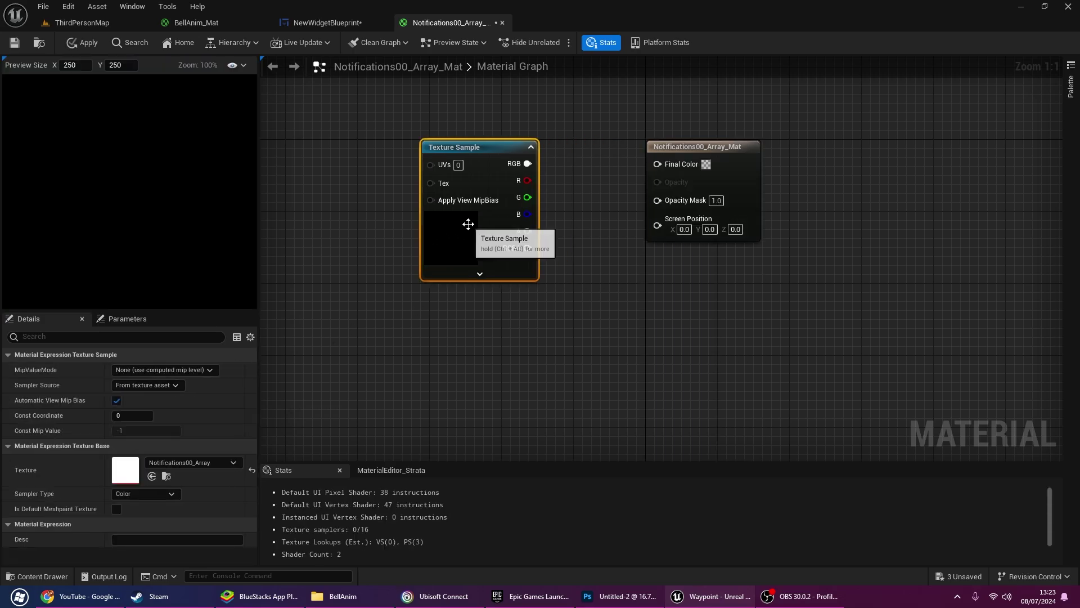
pyautogui.moveTo(524, 167); pyautogui.dragTo(657, 163)
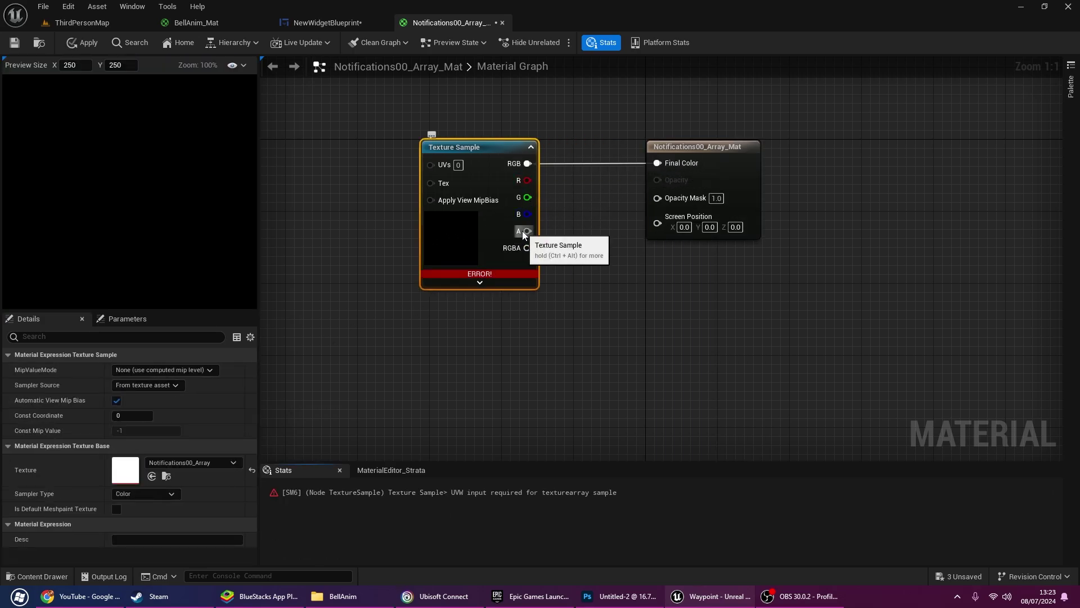
pyautogui.moveTo(523, 231); pyautogui.dragTo(689, 198)
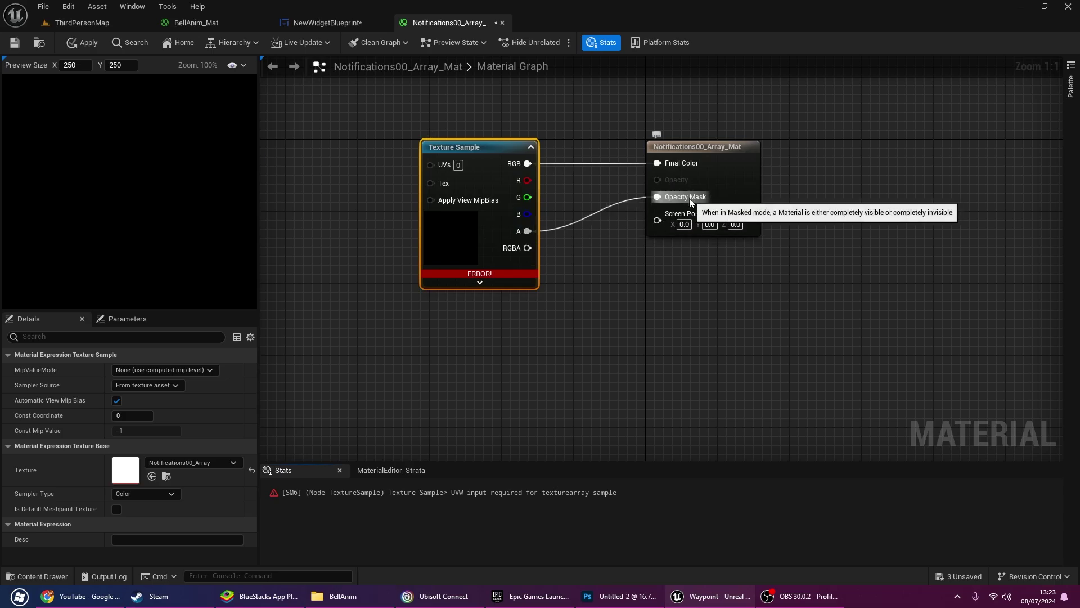
pyautogui.moveTo(586, 183); pyautogui.dragTo(746, 177, button='right')
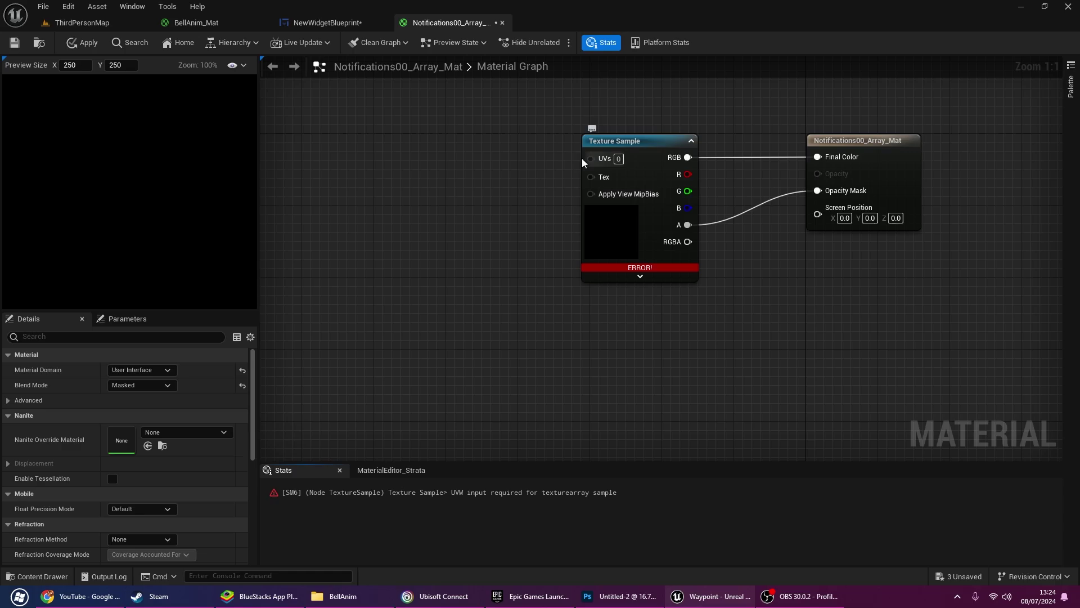
# - Add an Append node feeding the texture sample's UVs
pyautogui.moveTo(585, 160); pyautogui.dragTo(496, 193)
pyautogui.write('append')
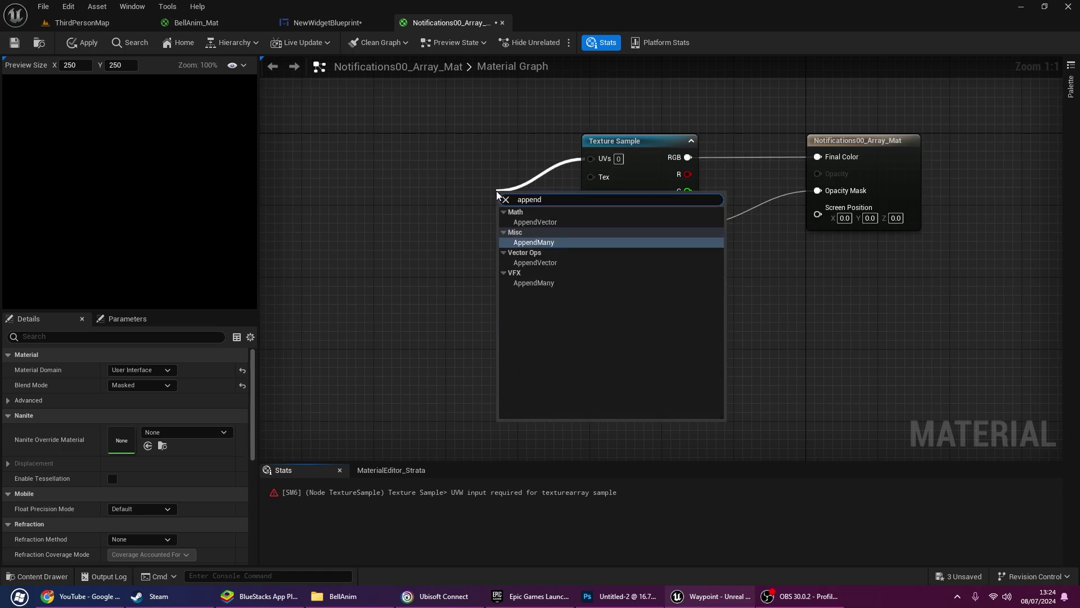
pyautogui.press('Up')
pyautogui.press('Return')
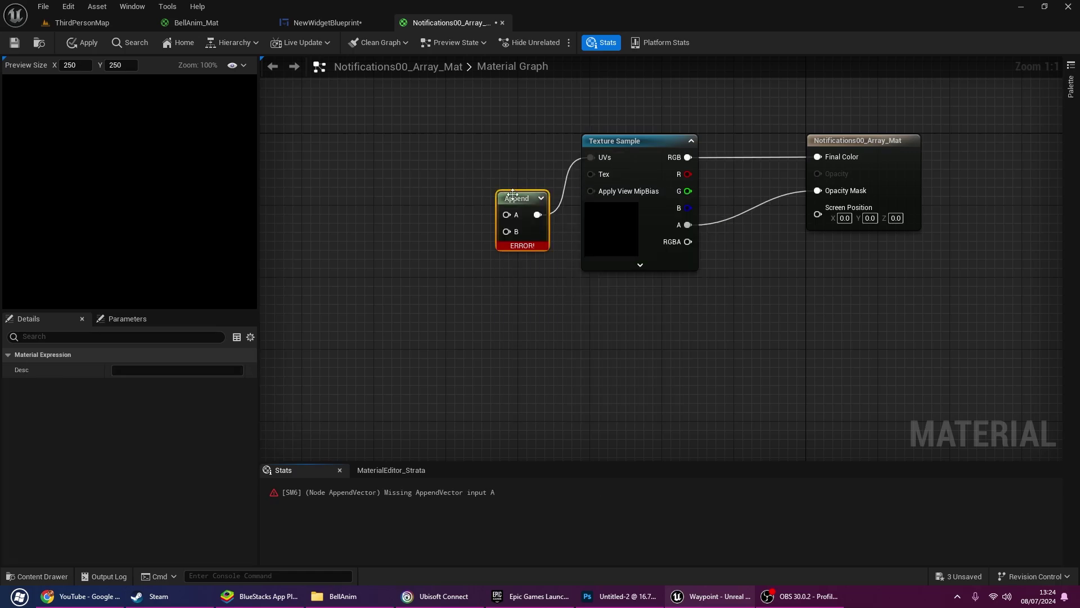
pyautogui.moveTo(513, 194); pyautogui.dragTo(436, 182)
pyautogui.moveTo(387, 178); pyautogui.dragTo(479, 189, button='right')
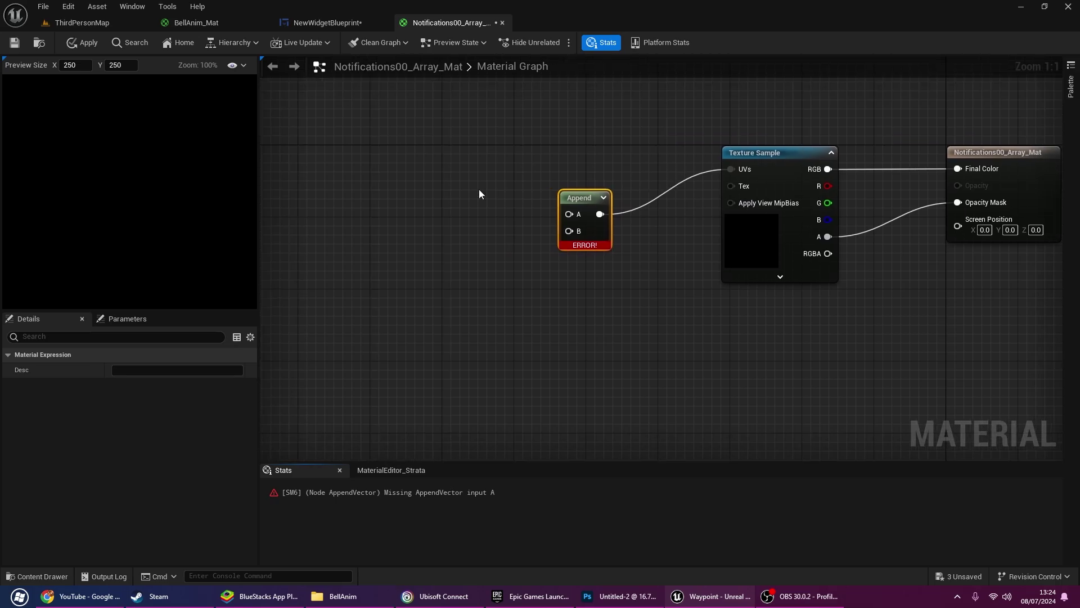
# - Add a TexCoord[0] node and wire it into the Append's A input
pyautogui.rightClick(463, 190)
pyautogui.write('text')
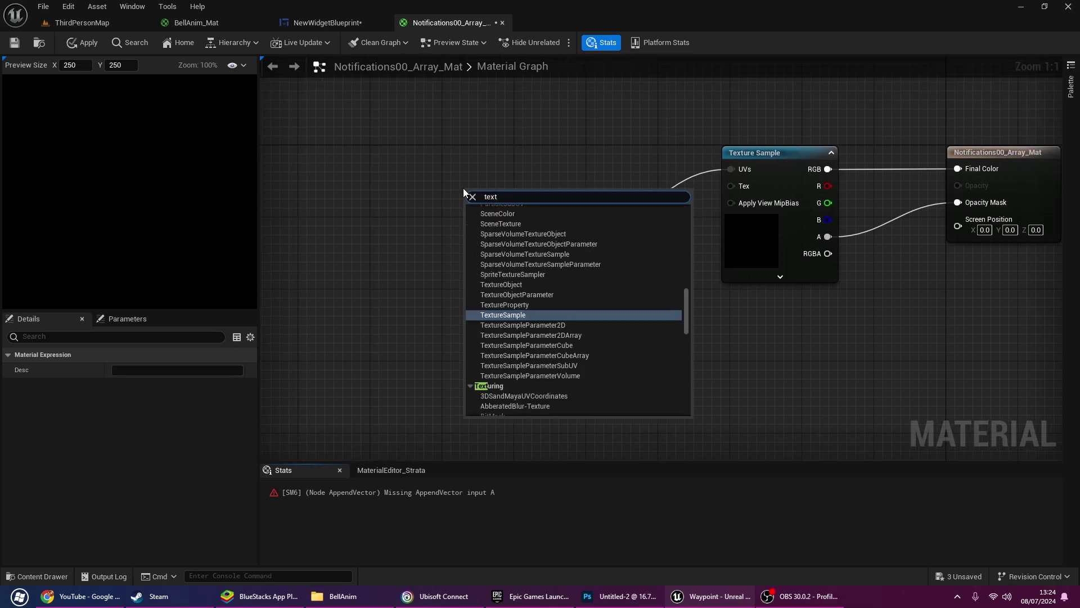
pyautogui.write('urecoord')
pyautogui.press('Return')
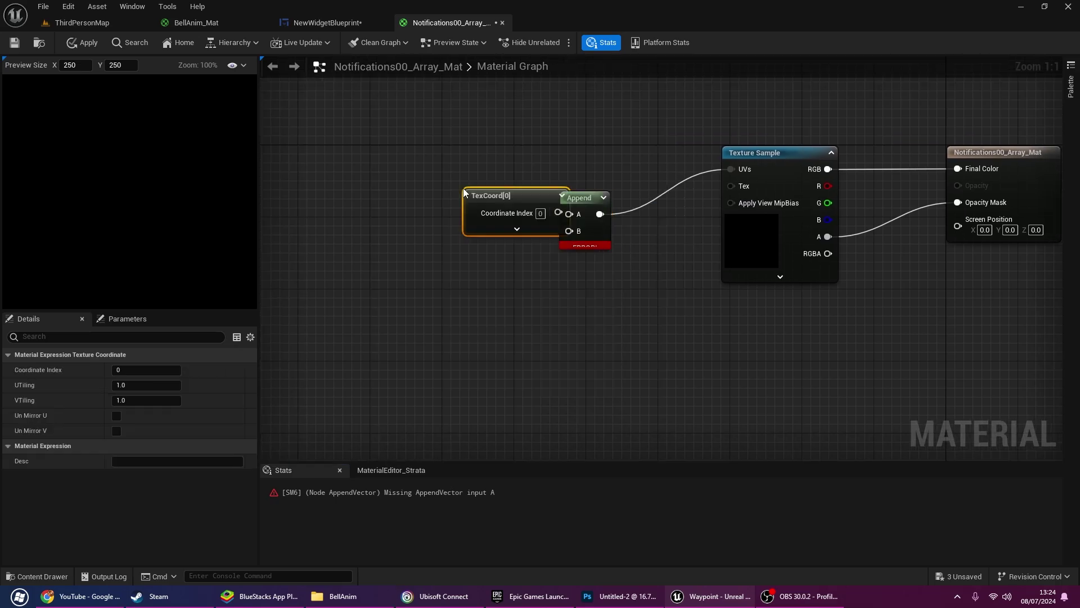
pyautogui.moveTo(492, 198)
pyautogui.mouseDown()
pyautogui.moveTo(358, 196)
pyautogui.moveTo(571, 214)
pyautogui.mouseUp()
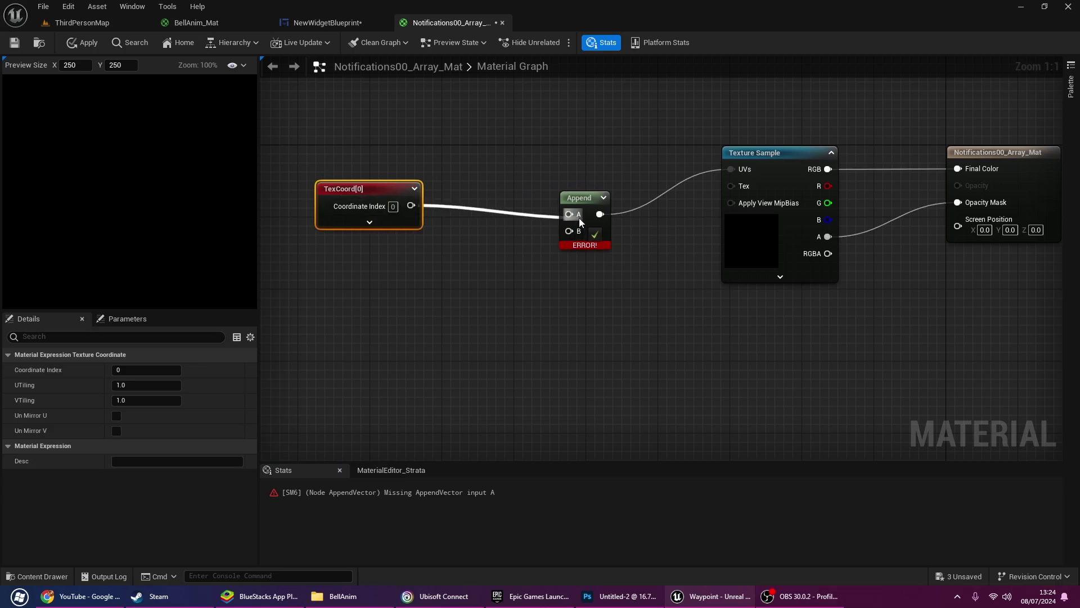
pyautogui.click(479, 241)
pyautogui.moveTo(479, 240); pyautogui.dragTo(541, 208, button='right')
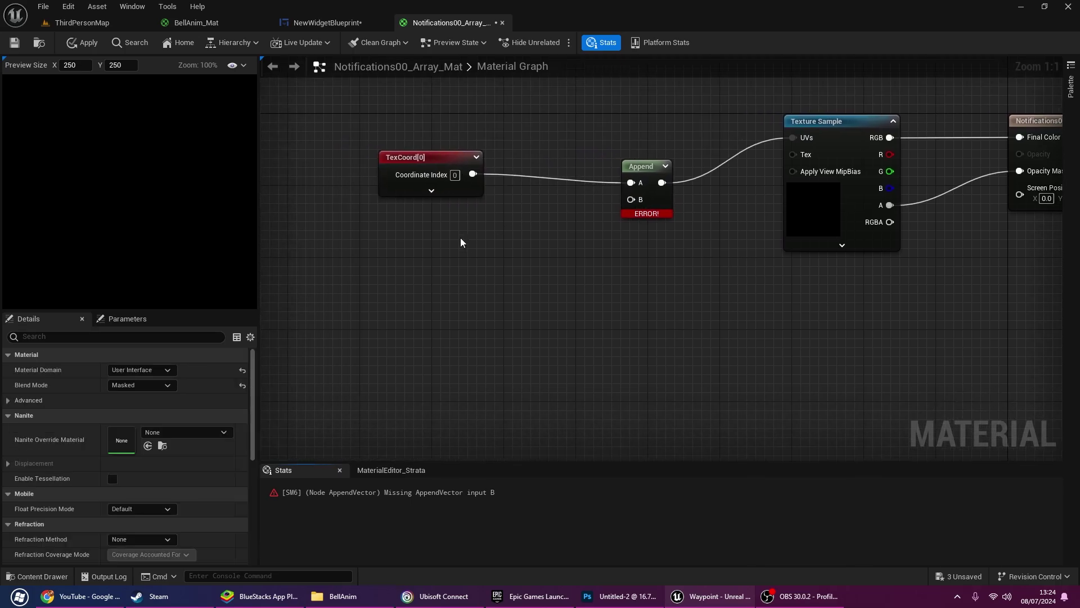
# - Add an Fmod node into the Append's B input and save the material
pyautogui.moveTo(460, 238); pyautogui.dragTo(484, 245, button='right')
pyautogui.rightClick(484, 245)
pyautogui.write('fmod')
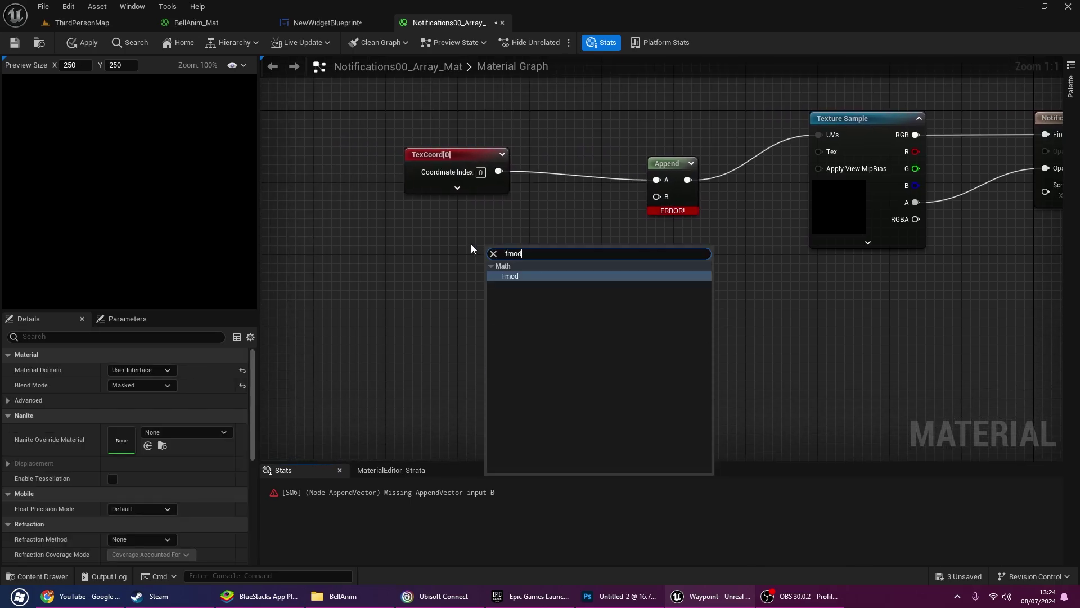
pyautogui.press('Return')
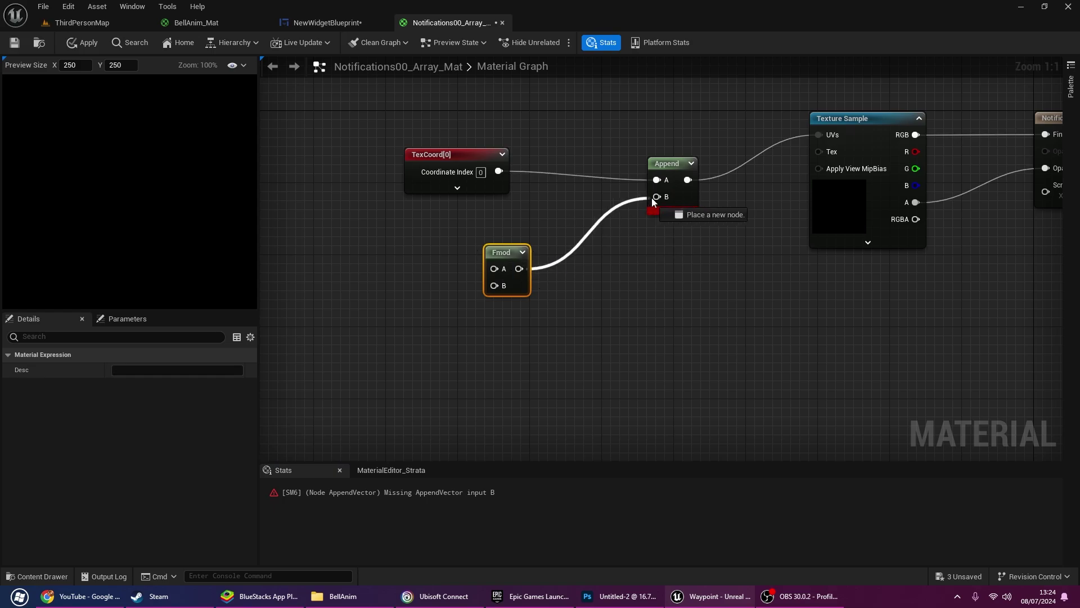
pyautogui.moveTo(519, 268); pyautogui.dragTo(656, 197)
pyautogui.moveTo(517, 233); pyautogui.dragTo(562, 205, button='right')
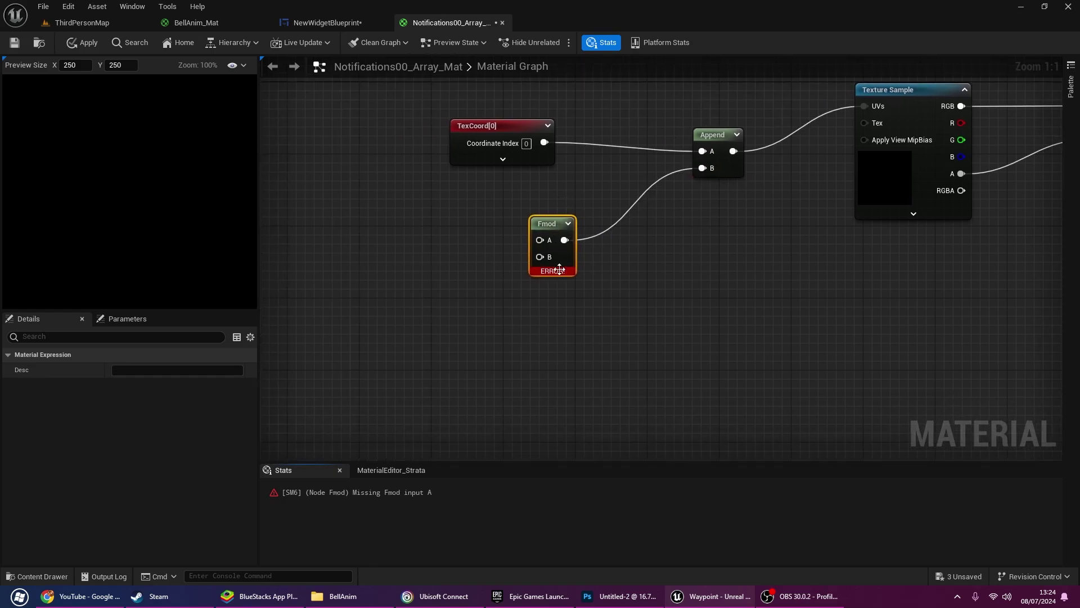
pyautogui.hotkey('ctrl', 's')
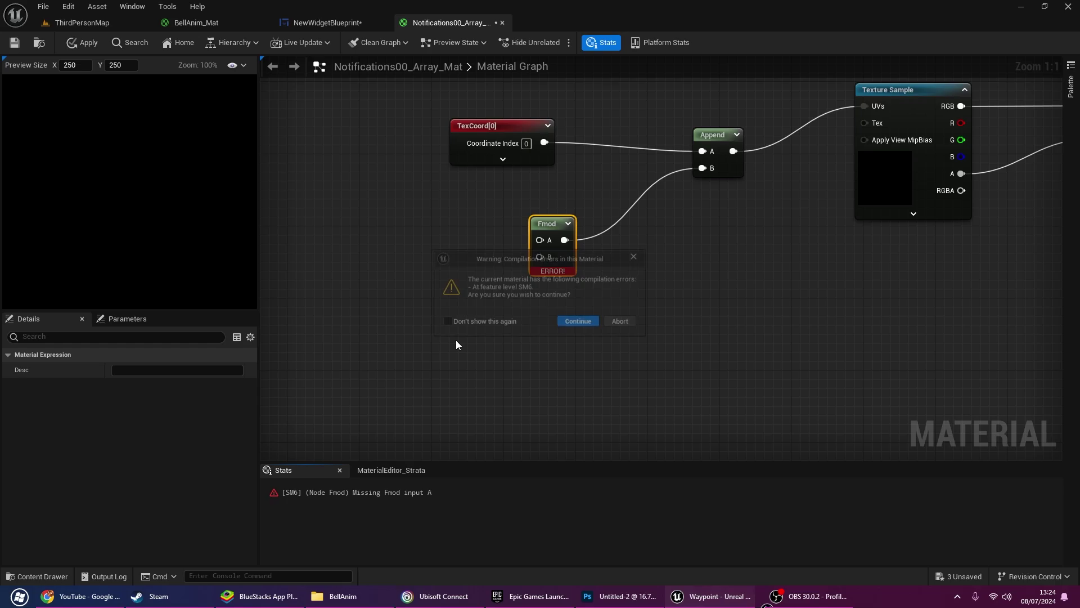
# - Add a NumberOfFrames scalar parameter wired into the Fmod's B input
pyautogui.click(643, 254)
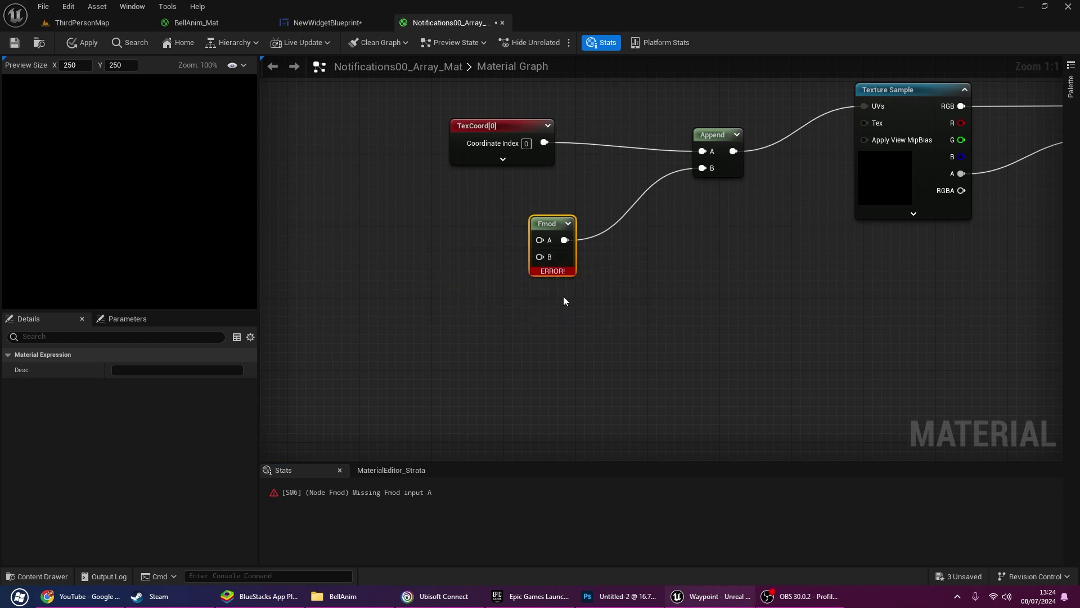
pyautogui.click(458, 329)
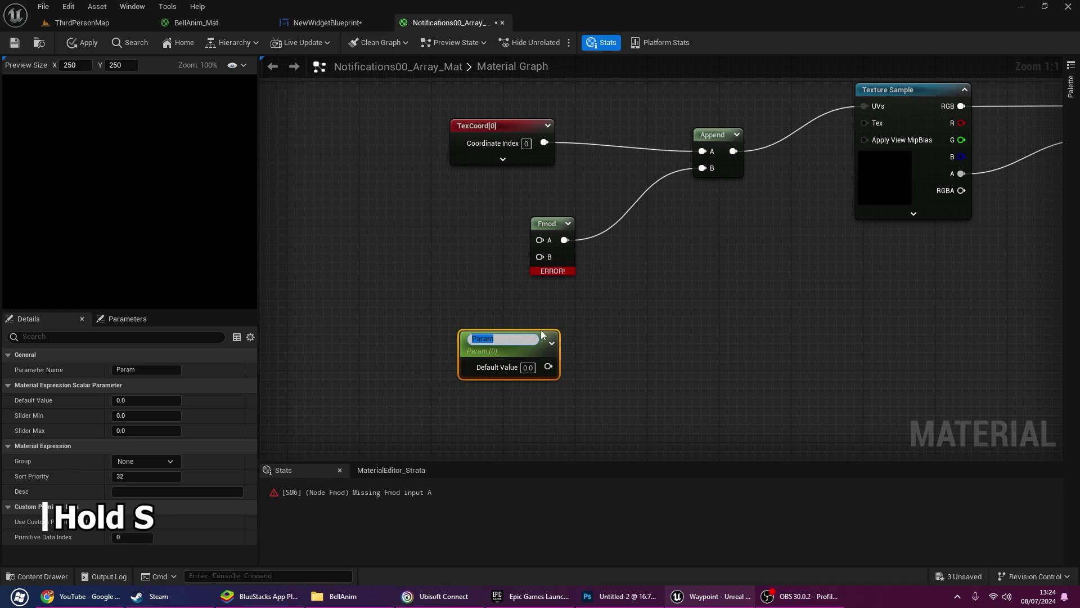
pyautogui.write('NumberOf')
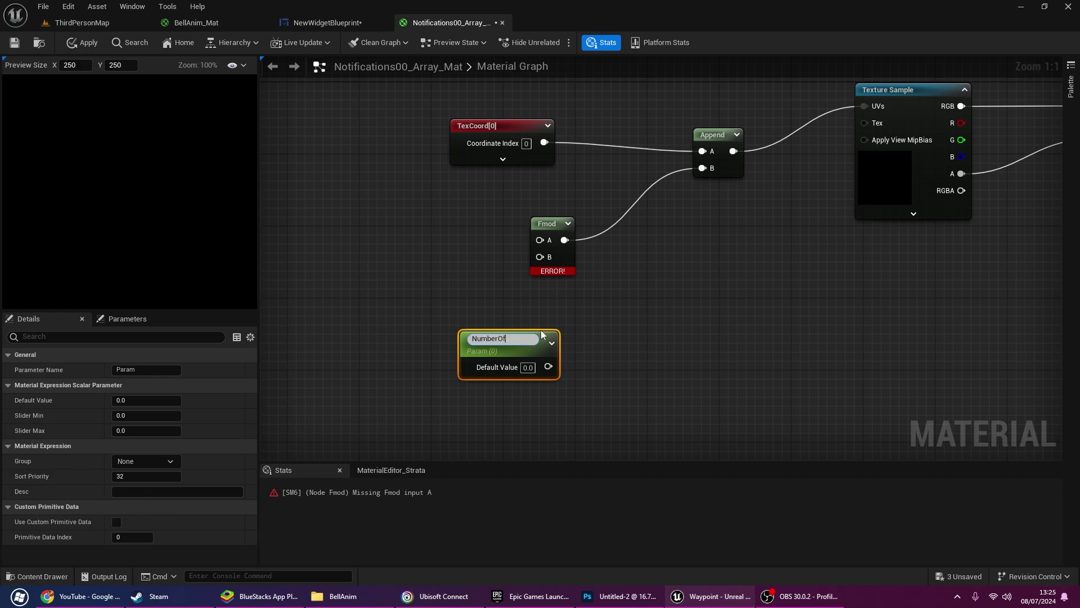
pyautogui.write('Frames')
pyautogui.press('Return')
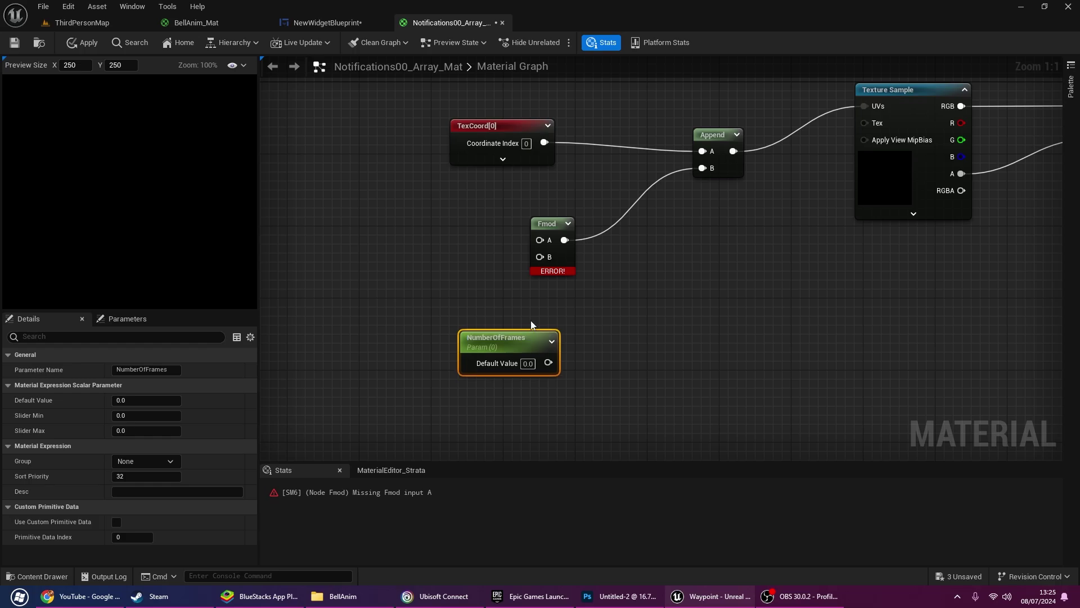
pyautogui.moveTo(548, 362); pyautogui.dragTo(549, 264)
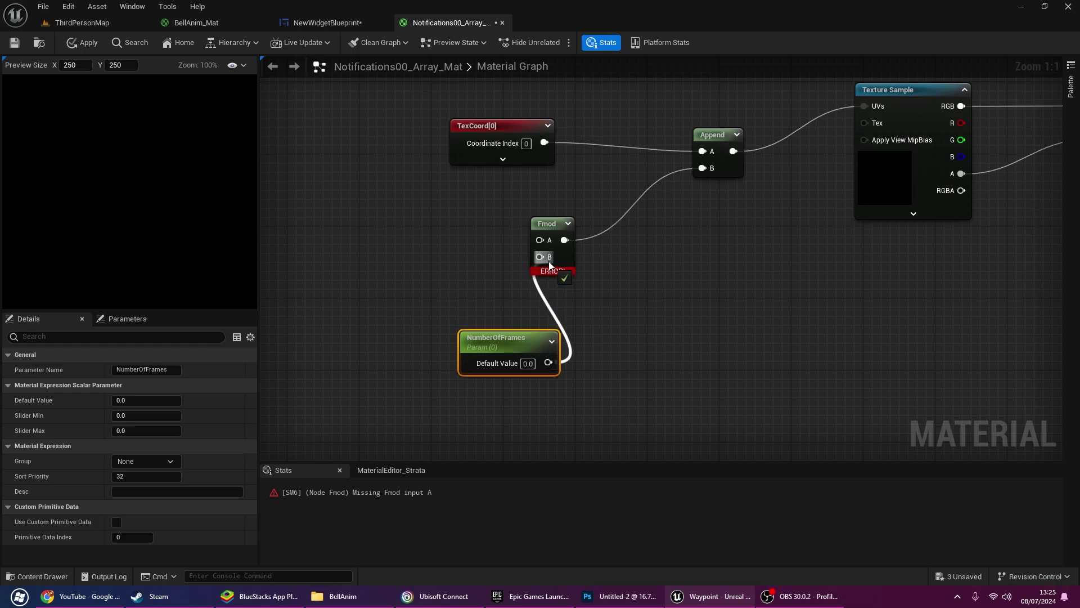
pyautogui.moveTo(423, 283); pyautogui.dragTo(474, 276, button='right')
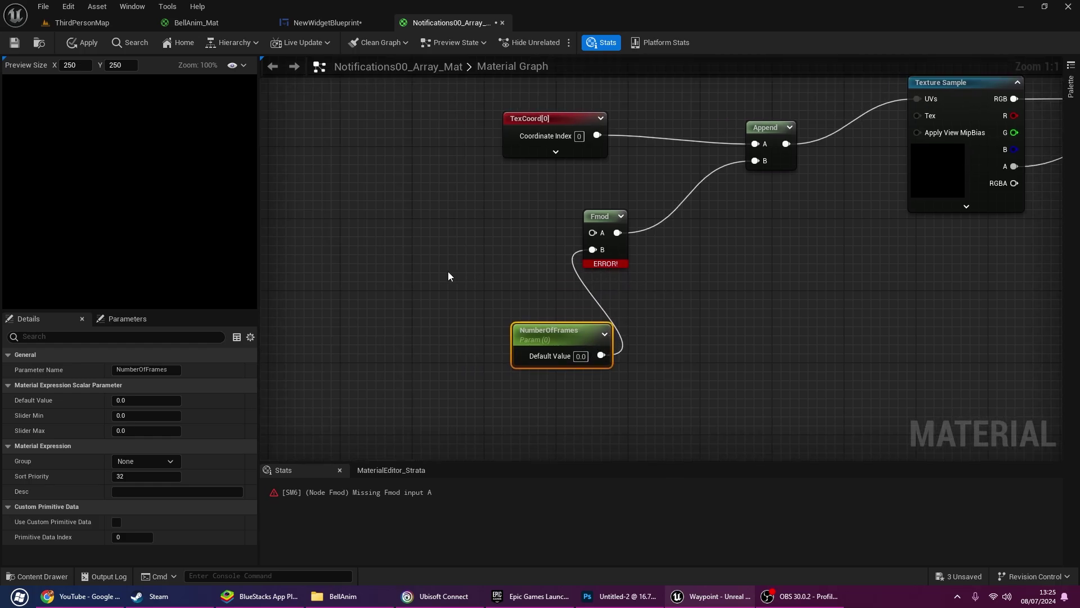
# - Feed a Multiply into Fmod's A input, with a Time node into its A
pyautogui.click(418, 270)
pyautogui.moveTo(476, 290); pyautogui.dragTo(592, 232)
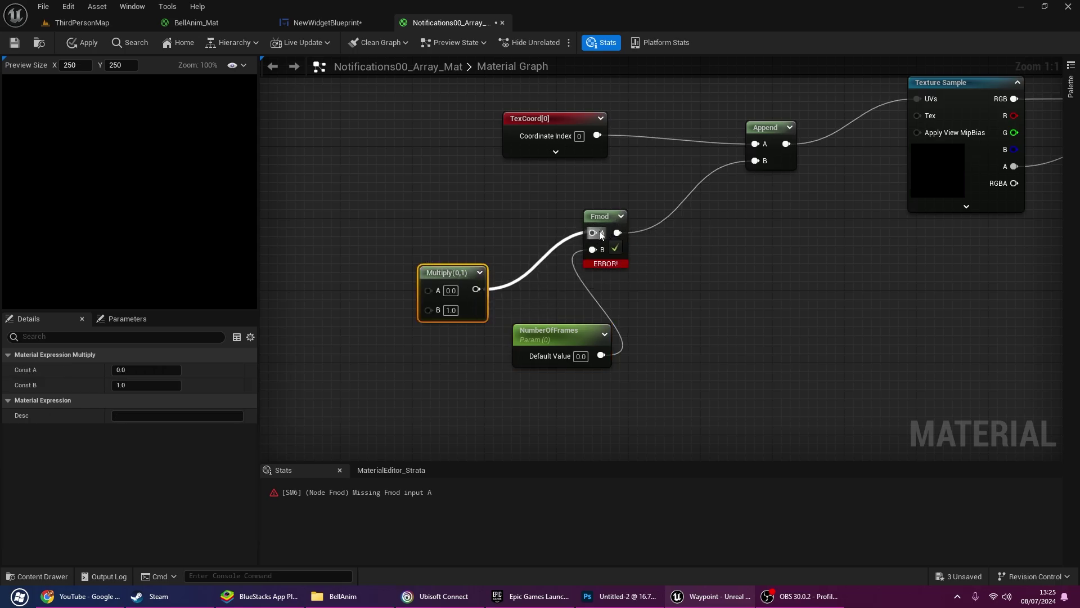
pyautogui.moveTo(412, 230); pyautogui.dragTo(494, 207, button='right')
pyautogui.rightClick(429, 216)
pyautogui.write('time')
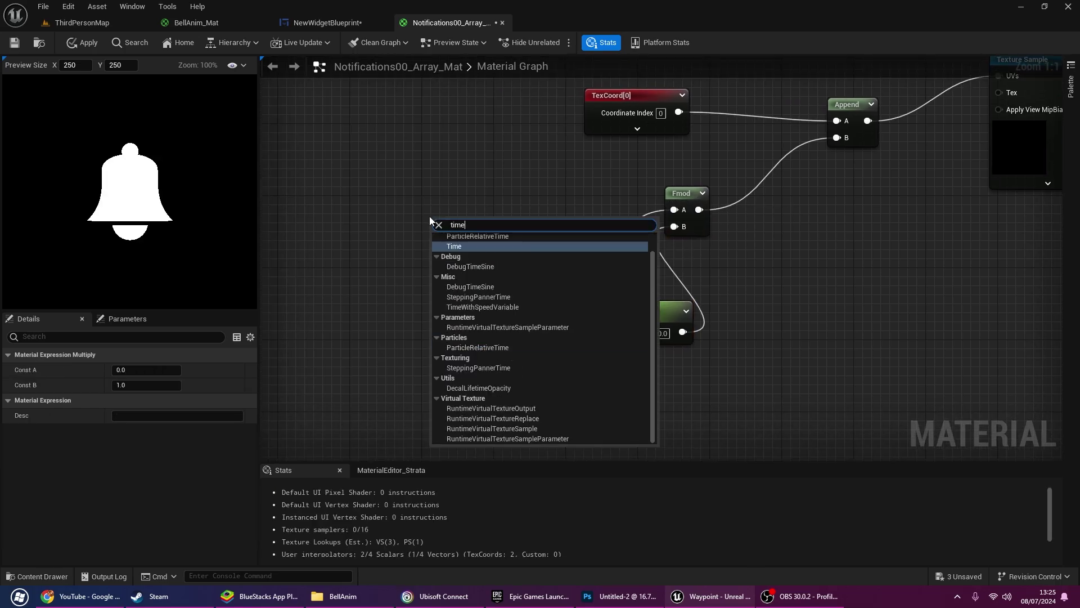
pyautogui.press('Return')
pyautogui.moveTo(429, 216); pyautogui.dragTo(440, 214)
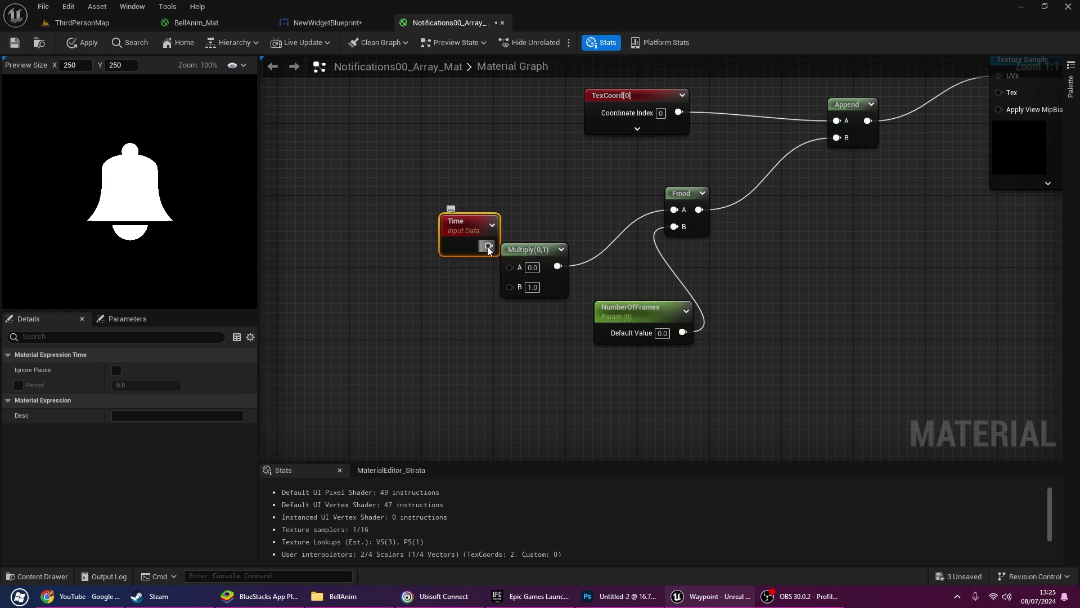
pyautogui.moveTo(488, 245)
pyautogui.mouseDown()
pyautogui.moveTo(515, 270)
pyautogui.moveTo(487, 308)
pyautogui.mouseUp()
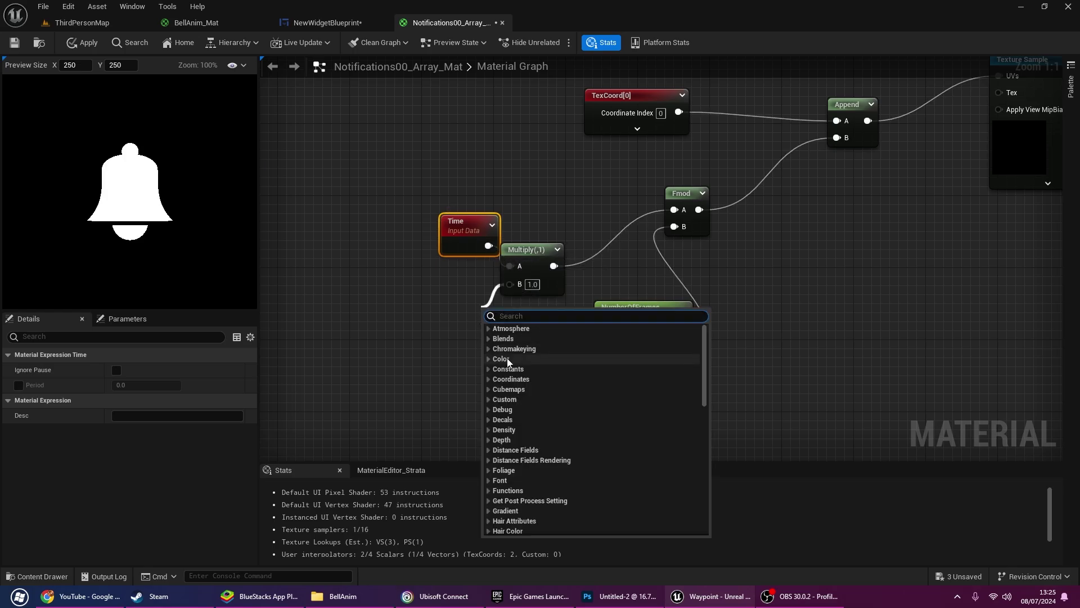
# - Add a Speed scalar parameter connected to the Multiply's B input
pyautogui.click(410, 313)
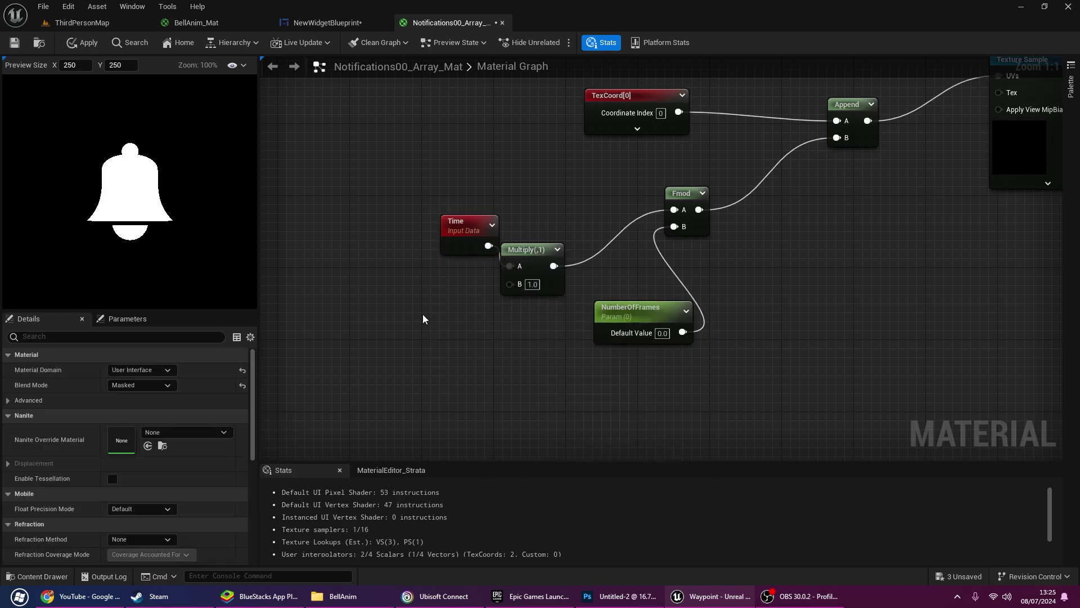
pyautogui.click(423, 314)
pyautogui.write('Spee')
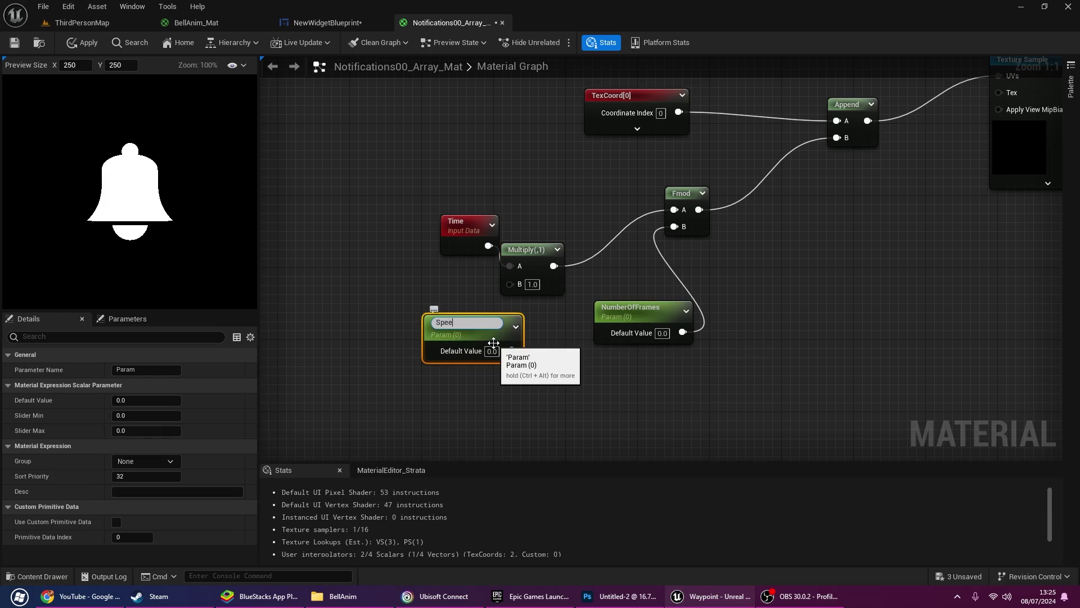
pyautogui.write('d')
pyautogui.press('Return')
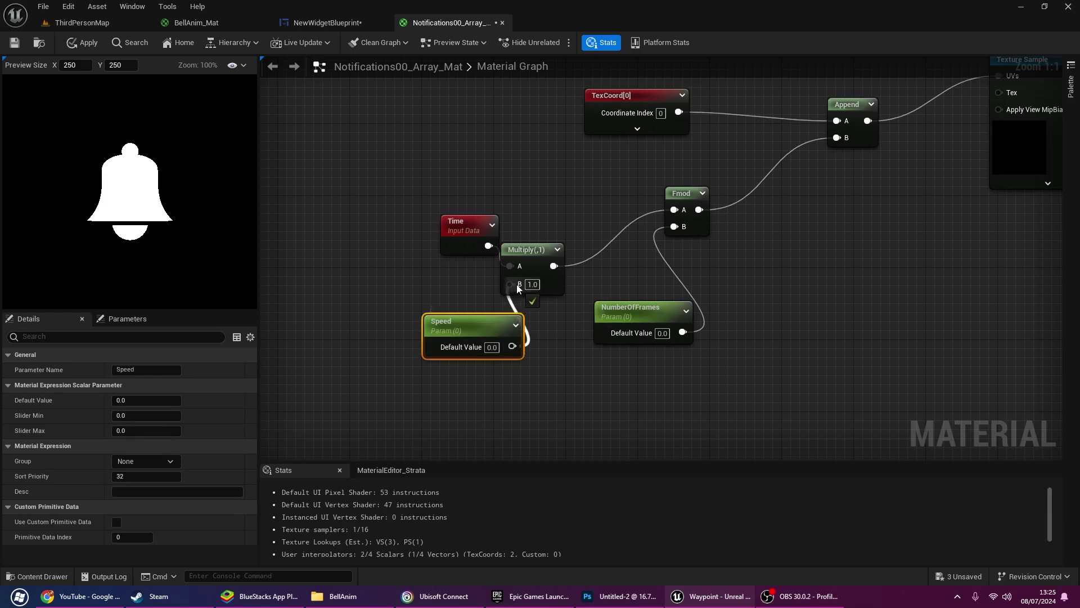
pyautogui.moveTo(512, 346); pyautogui.dragTo(509, 283)
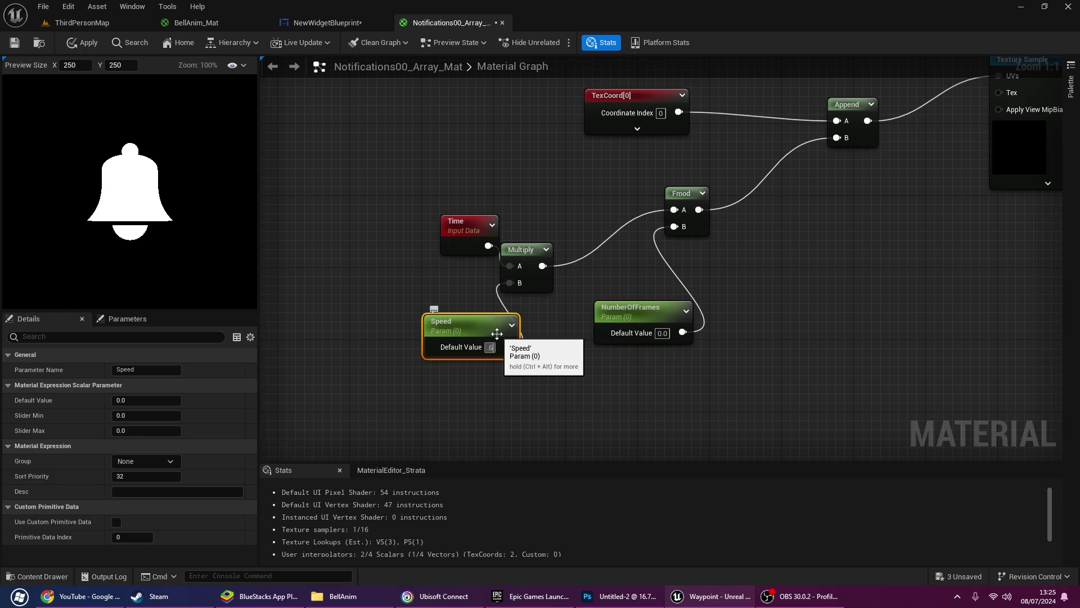
# - Set Speed's default value to 50 and NumberOfFrames to 40
pyautogui.write('0')
pyautogui.press('Return')
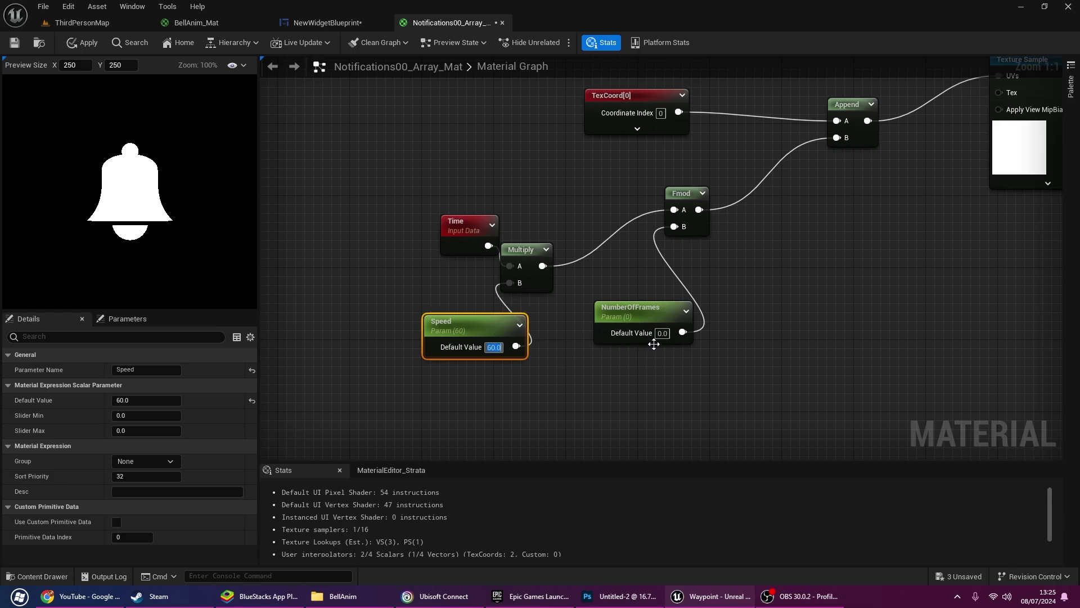
pyautogui.write('40')
pyautogui.press('Return')
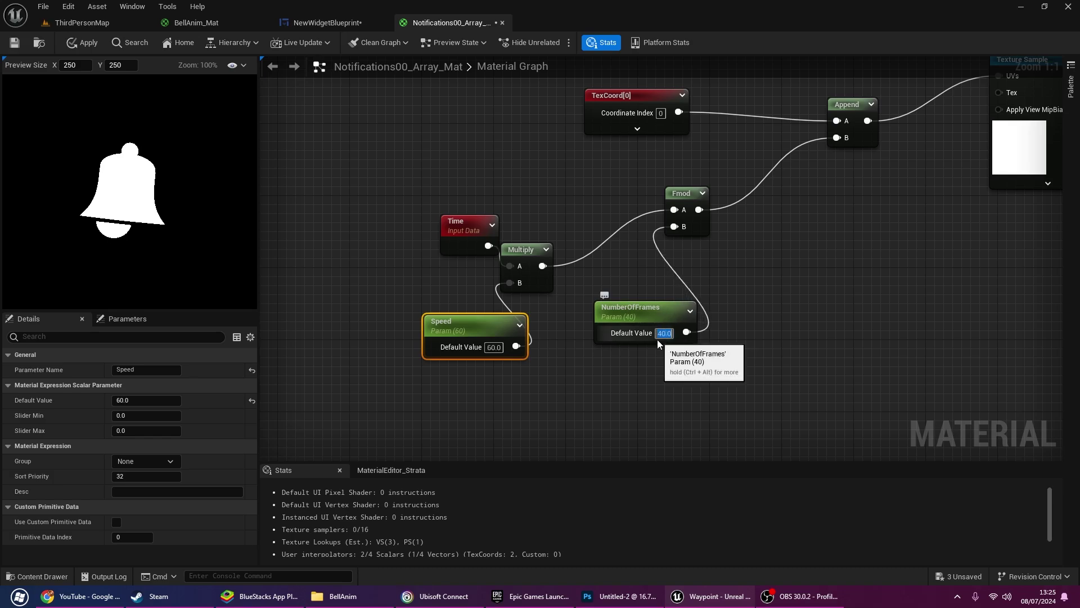
pyautogui.click(490, 347)
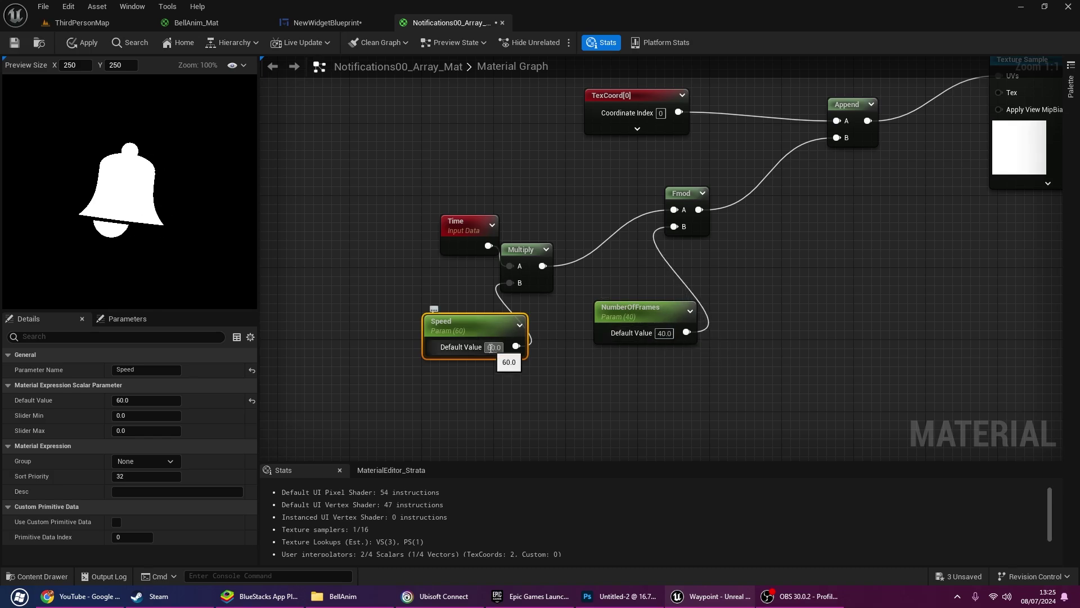
pyautogui.write('40')
pyautogui.press('Return')
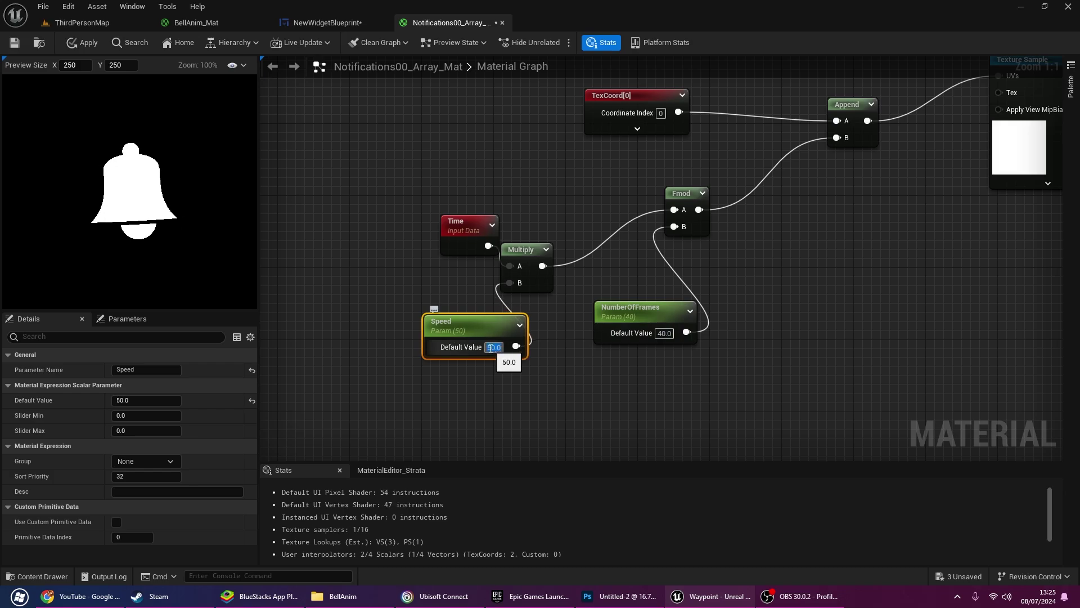
# - Bring the material output into view and save the array material
pyautogui.click(407, 243)
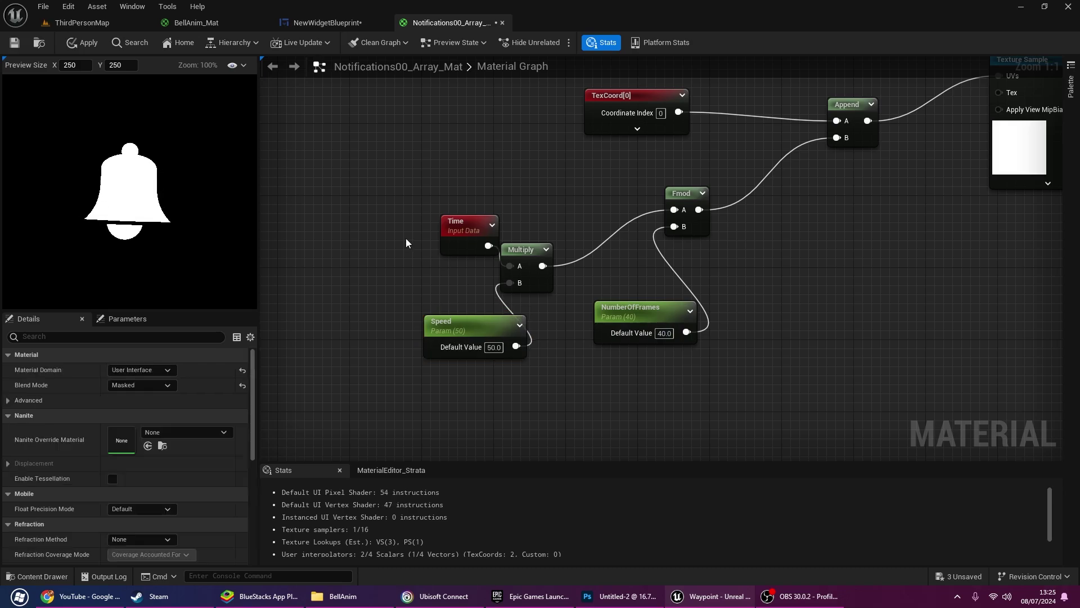
pyautogui.scroll(-2, 414, 232)
pyautogui.moveTo(414, 232); pyautogui.dragTo(459, 227, button='right')
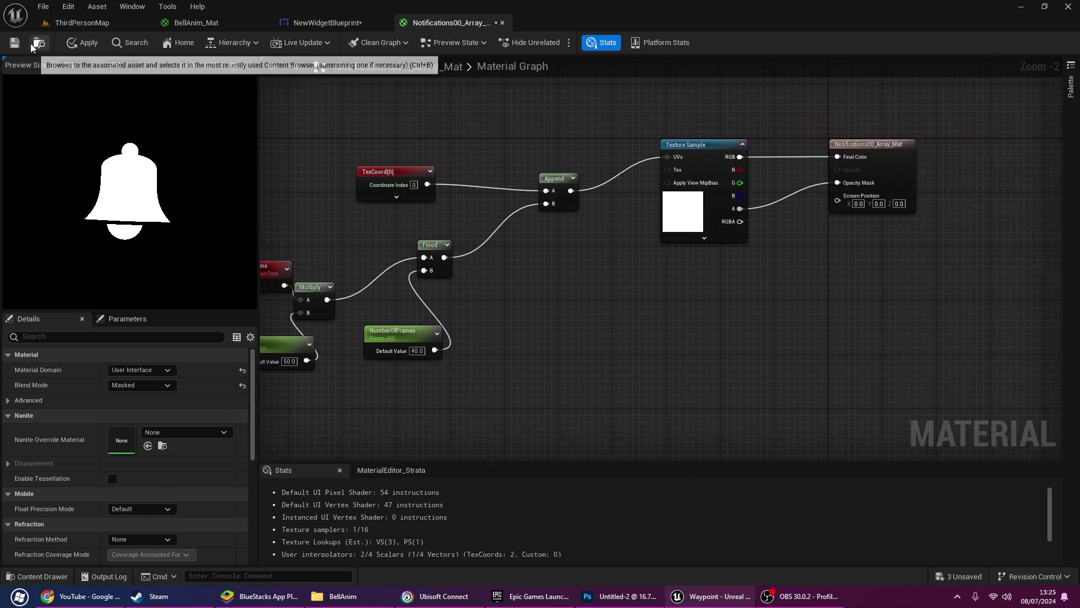
pyautogui.hotkey('ctrl', 's')
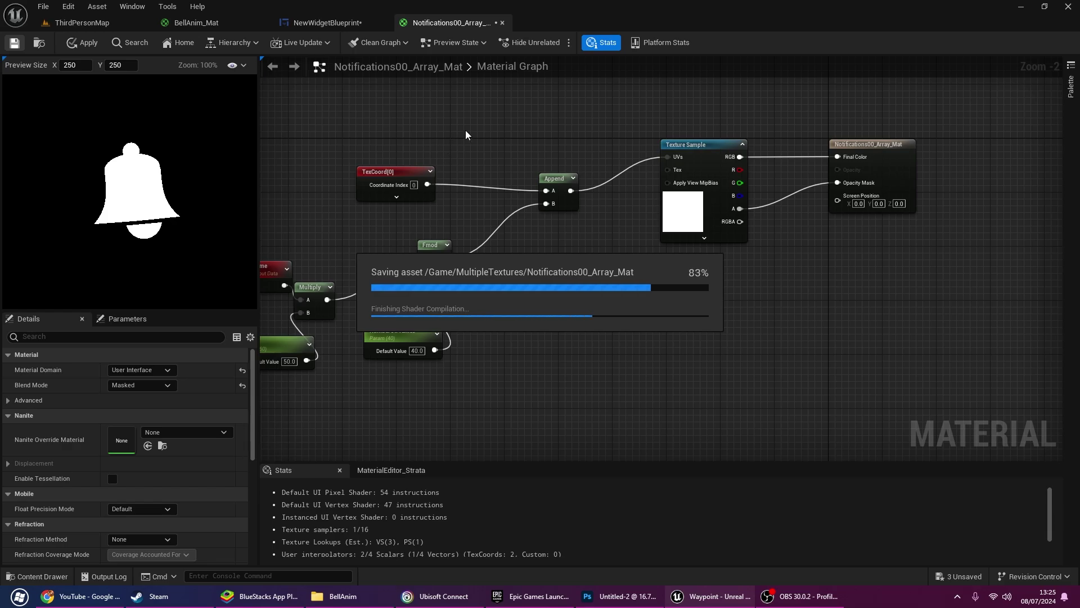
# - Add a second Image to the NewWidgetBlueprint canvas, just right of the first bell
pyautogui.click(327, 22)
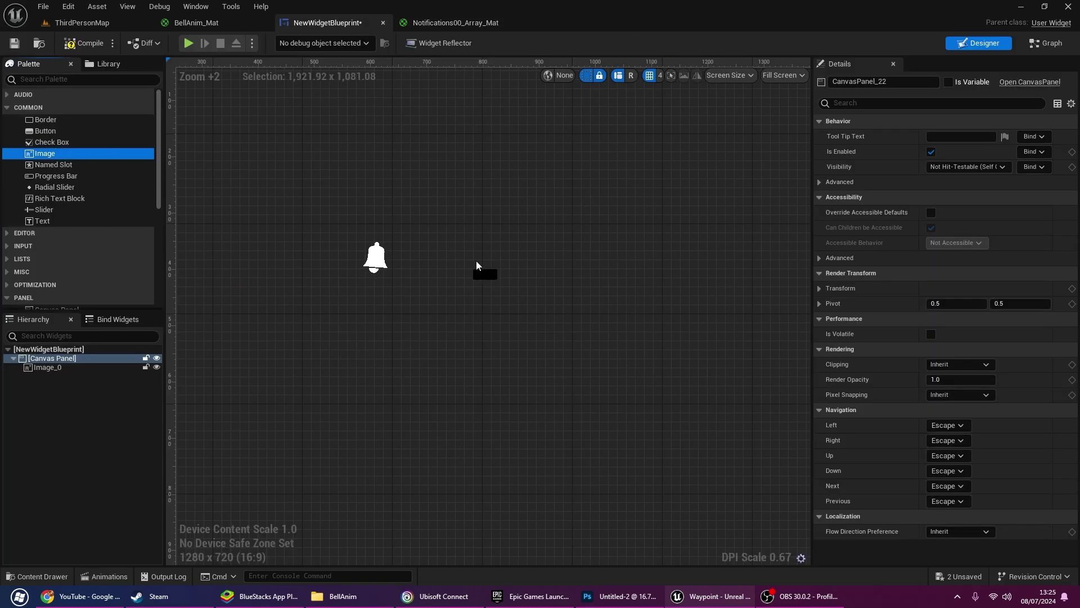
pyautogui.moveTo(475, 261)
pyautogui.mouseDown()
pyautogui.moveTo(501, 272)
pyautogui.moveTo(473, 272)
pyautogui.mouseUp()
pyautogui.scroll(2, 501, 272)
pyautogui.click(512, 262)
pyautogui.click(514, 264)
pyautogui.scroll(1, 322, 379)
# - Set the new image's brush to Notifications00_Array_Mat from the MultipleTextures folder
pyautogui.click(38, 577)
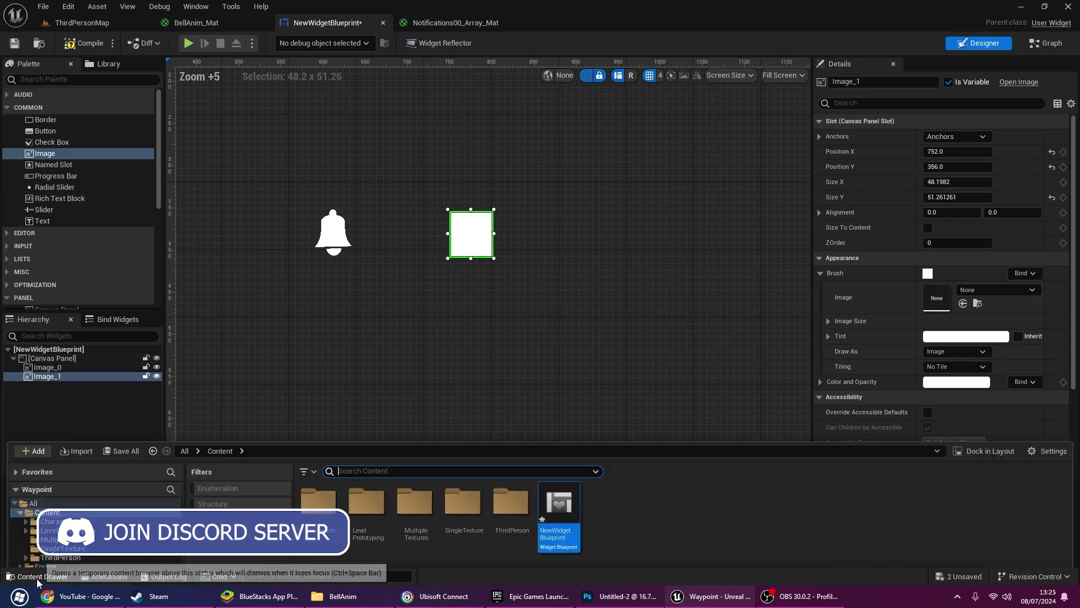
pyautogui.doubleClick(510, 393)
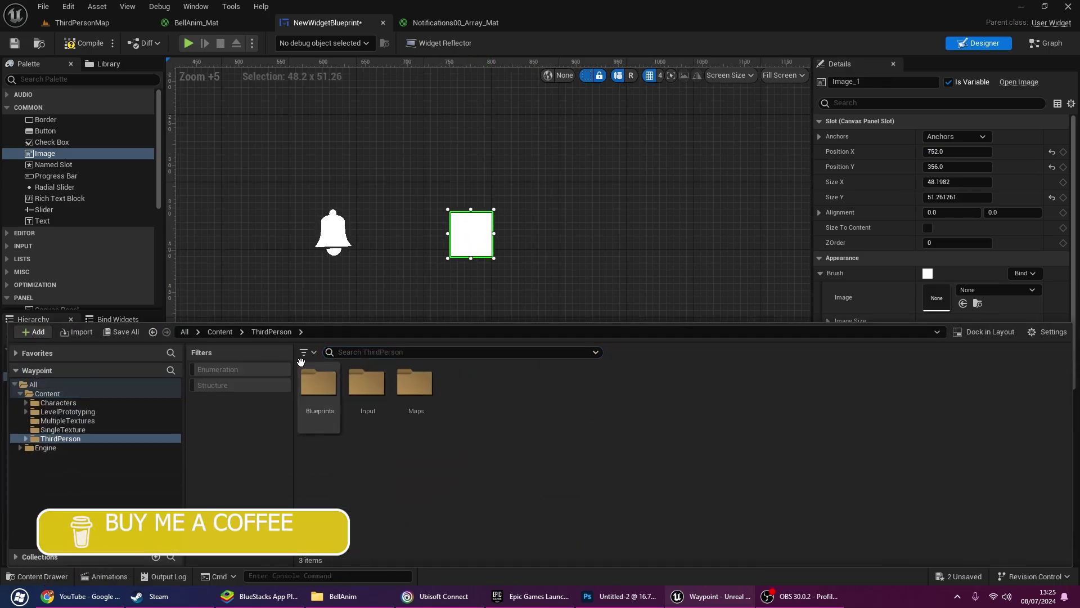
pyautogui.click(220, 331)
pyautogui.doubleClick(417, 388)
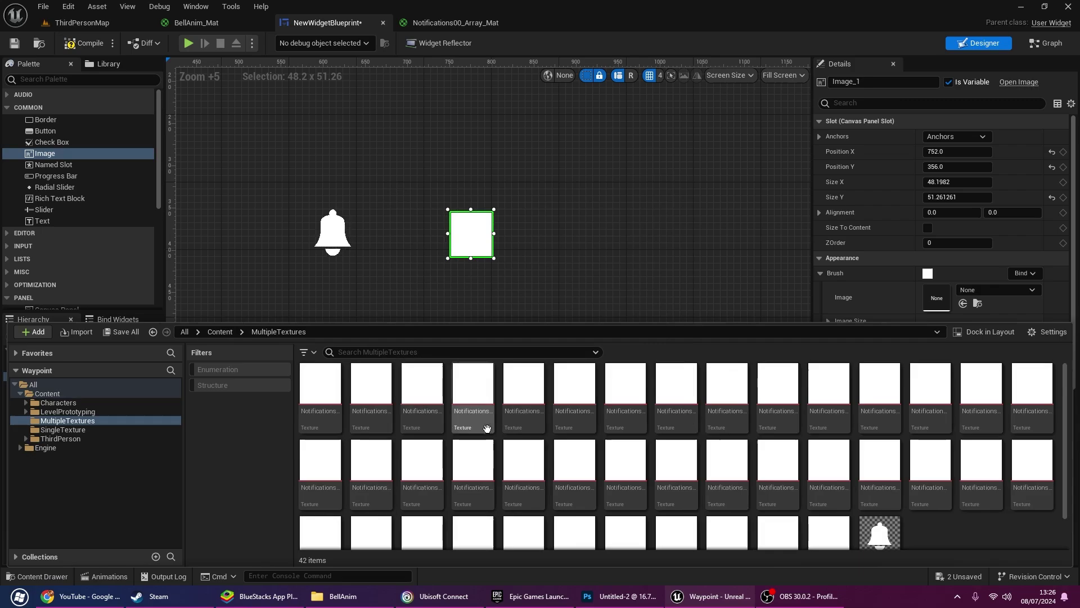
pyautogui.scroll(-1, 487, 428)
pyautogui.moveTo(879, 494); pyautogui.dragTo(934, 290)
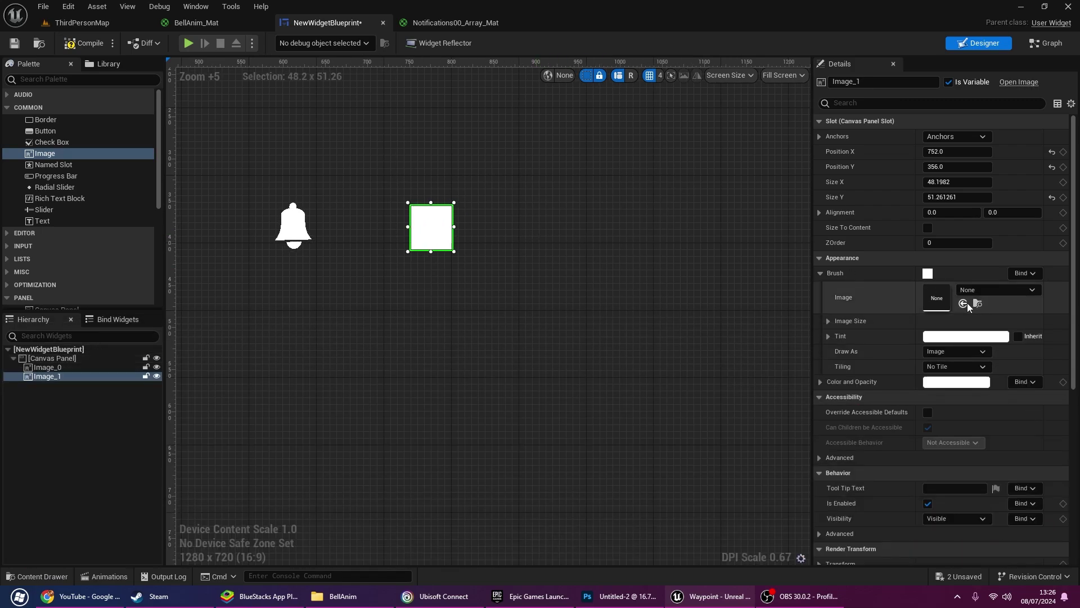
pyautogui.click(963, 304)
# - Enlarge the new bell image to about 81 x 81, comparing it with the original bell
pyautogui.click(501, 309)
pyautogui.click(541, 273)
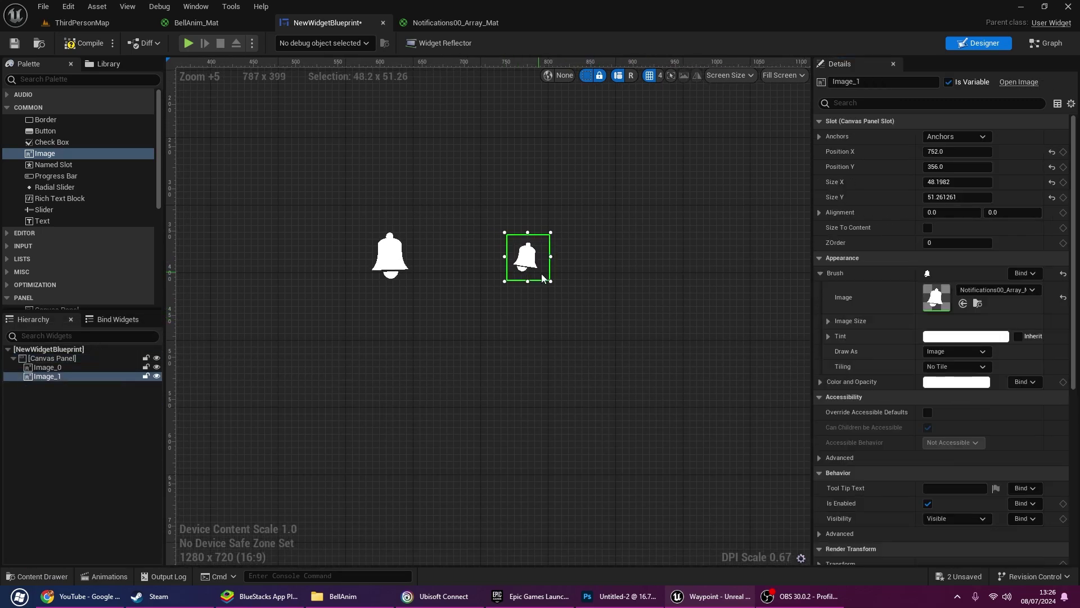
pyautogui.click(539, 270)
pyautogui.click(501, 254)
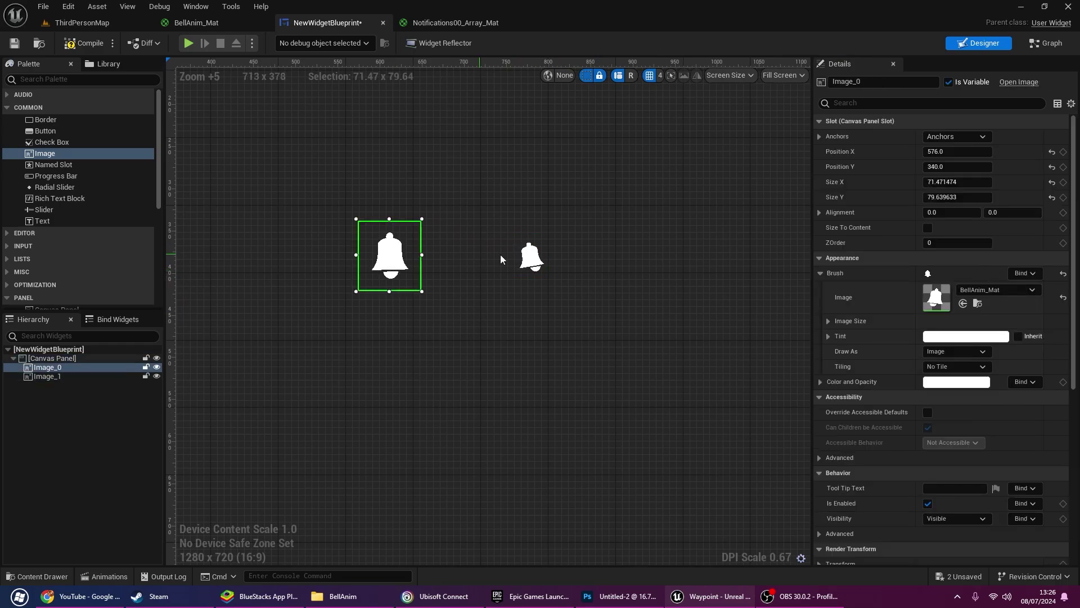
pyautogui.click(529, 269)
pyautogui.moveTo(553, 286); pyautogui.dragTo(568, 298)
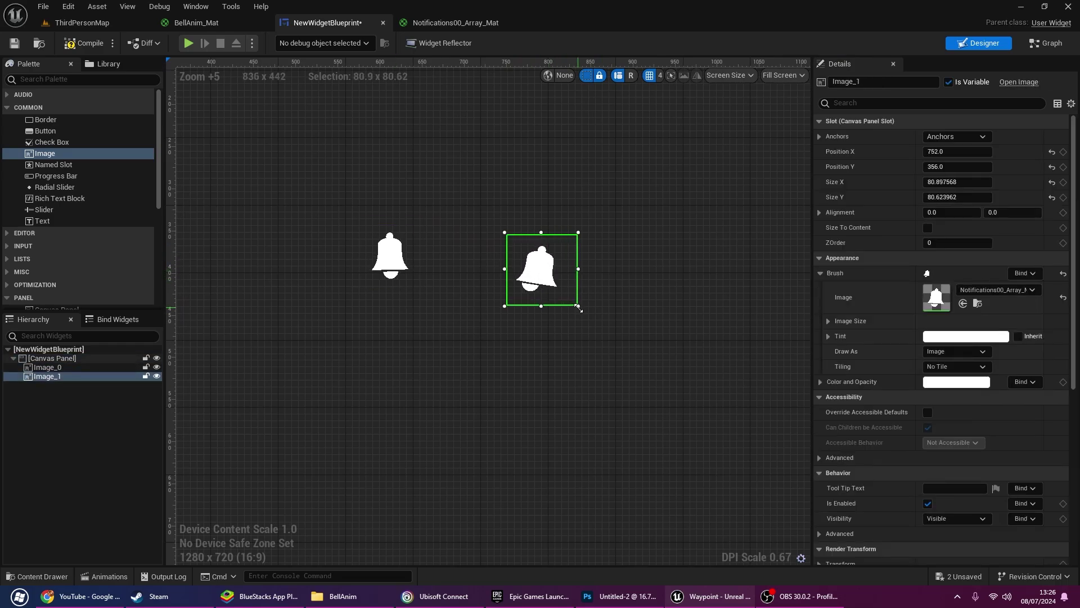
pyautogui.click(524, 337)
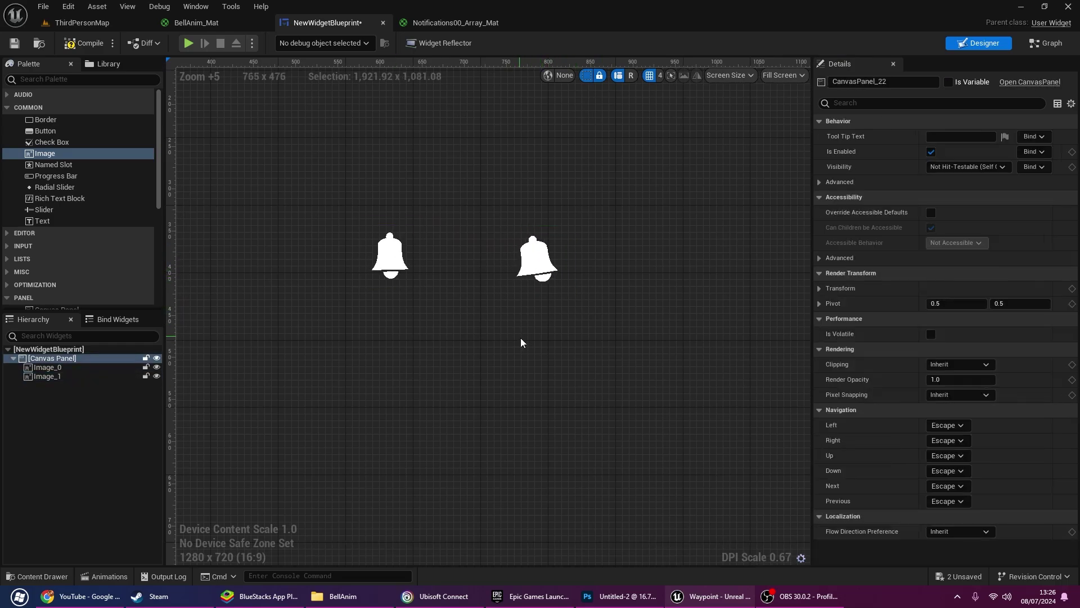